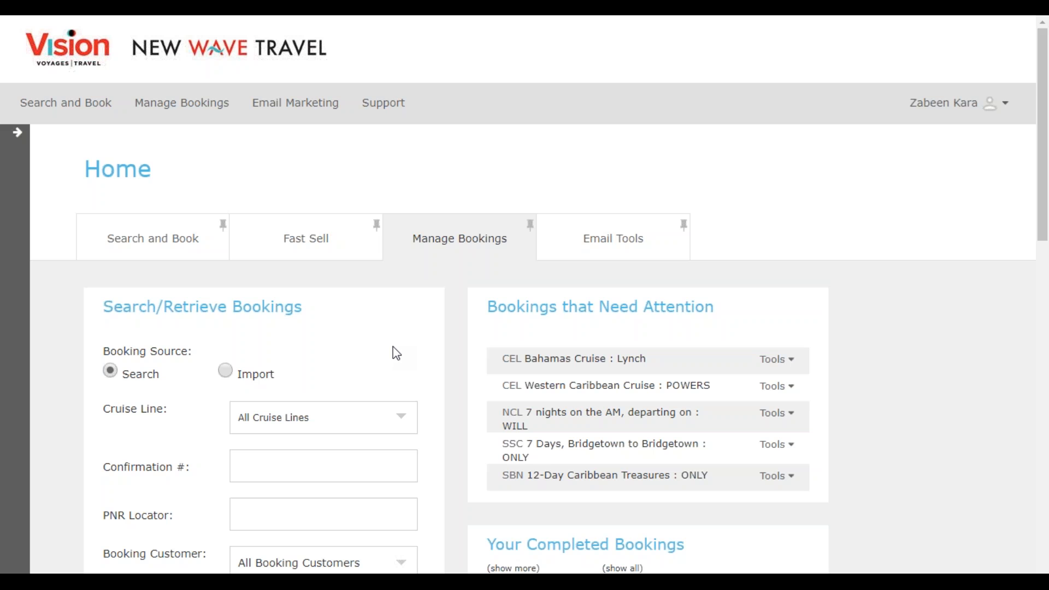
# Switch the booking source to Import and look through the cruise lines offered for importing bookings.
pyautogui.scroll(-3, 393, 352)
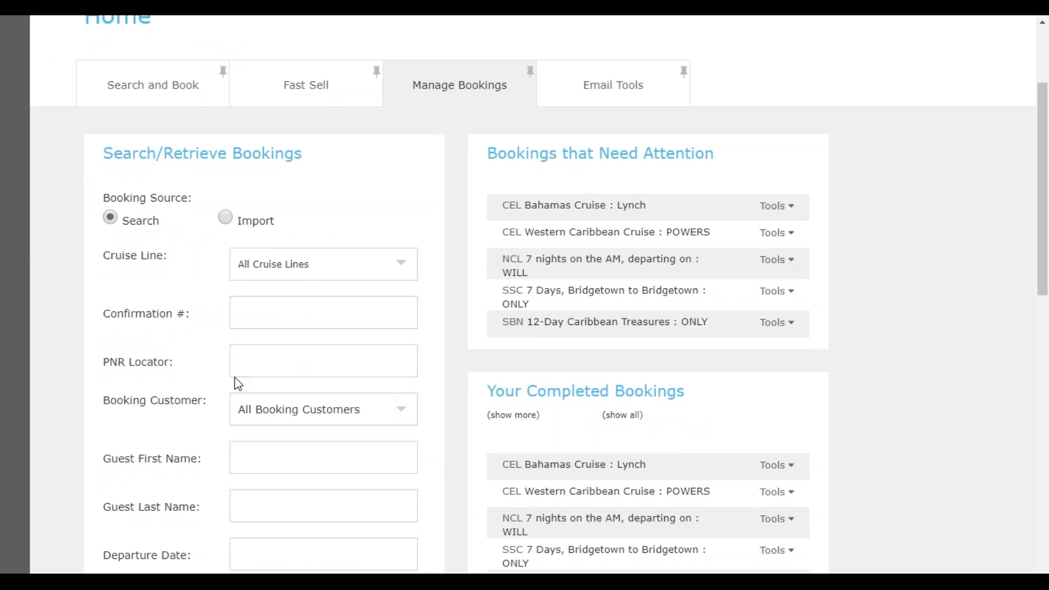
pyautogui.scroll(-4, 239, 384)
pyautogui.scroll(3, 238, 384)
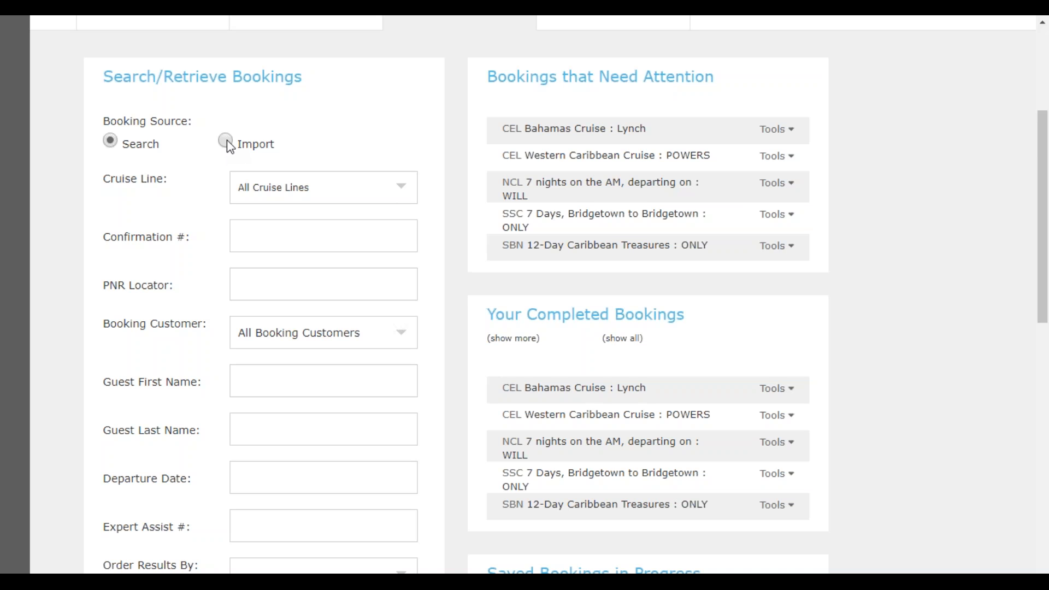
pyautogui.click(227, 142)
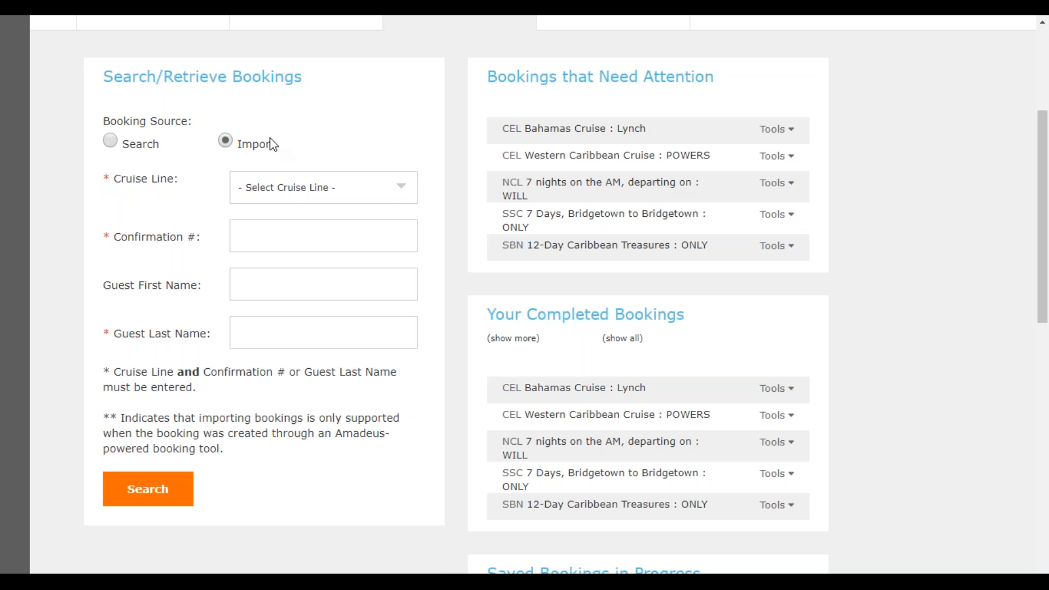
pyautogui.click(400, 187)
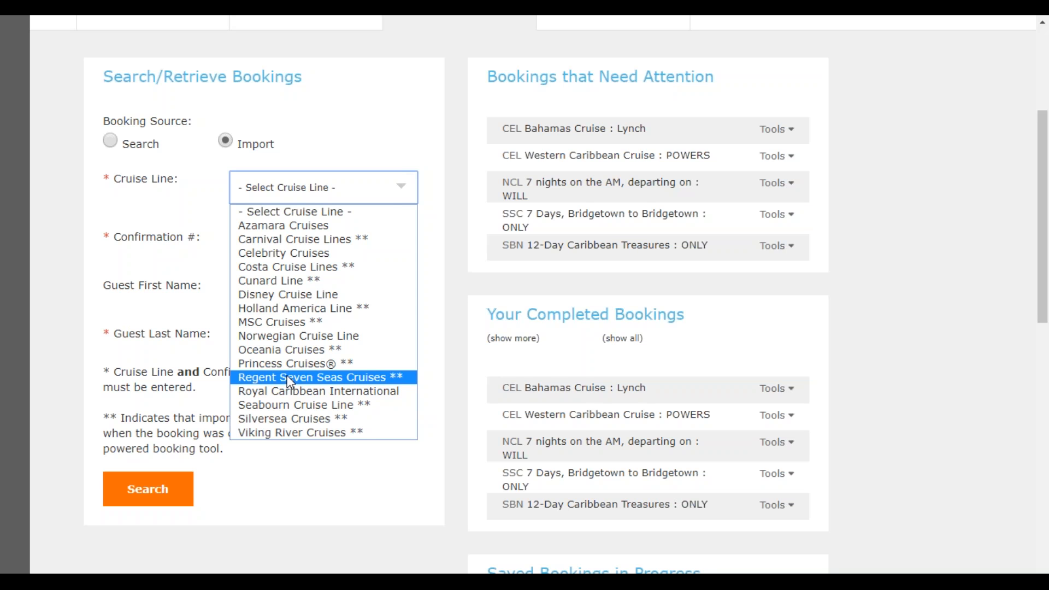
pyautogui.click(60, 385)
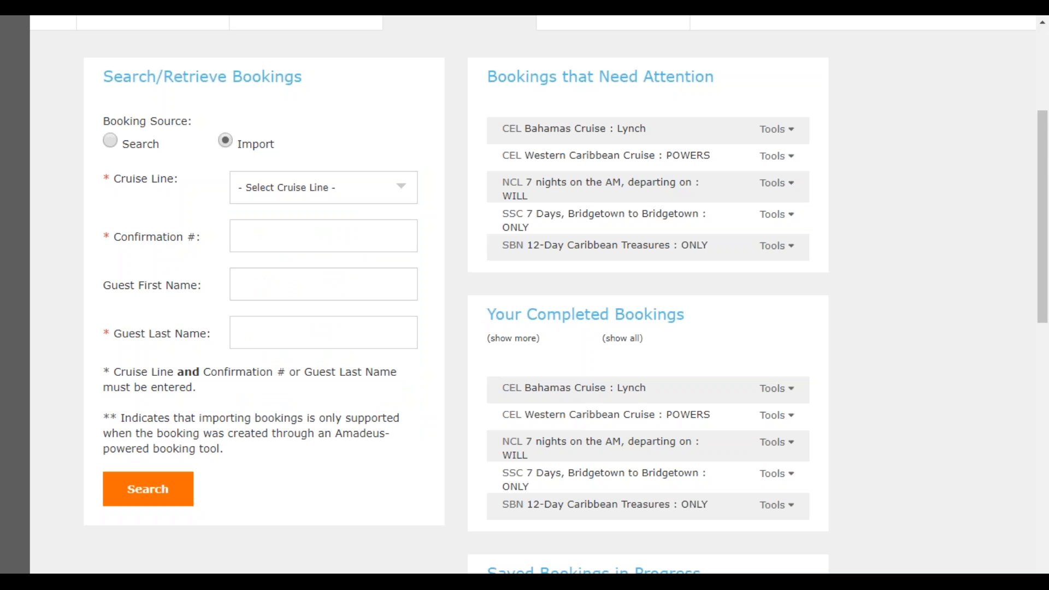
# Set the booking source back to Search and search all cruise lines without entering any criteria.
pyautogui.click(110, 141)
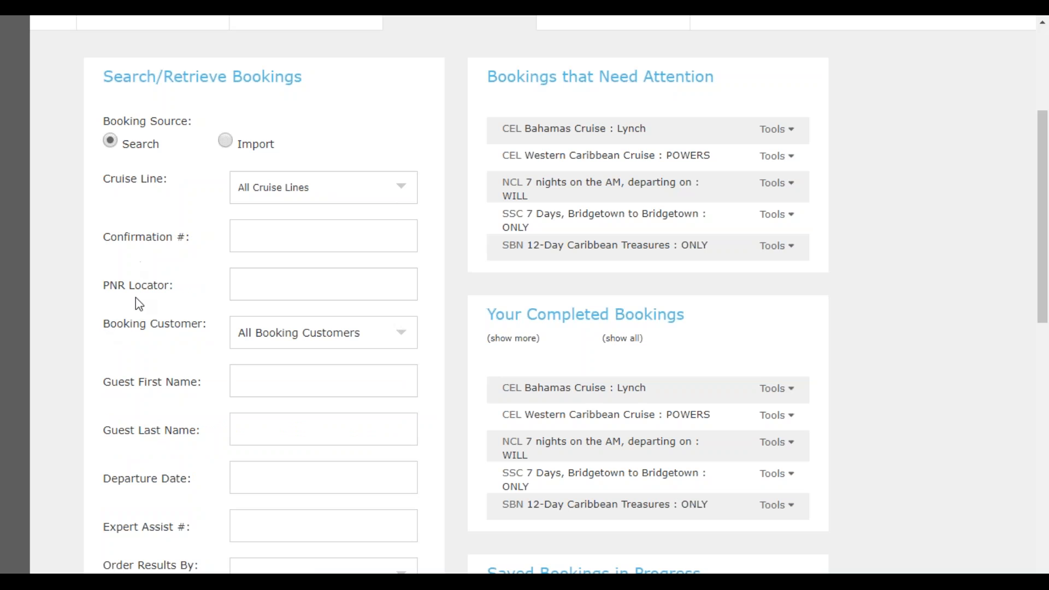
pyautogui.scroll(-1, 134, 307)
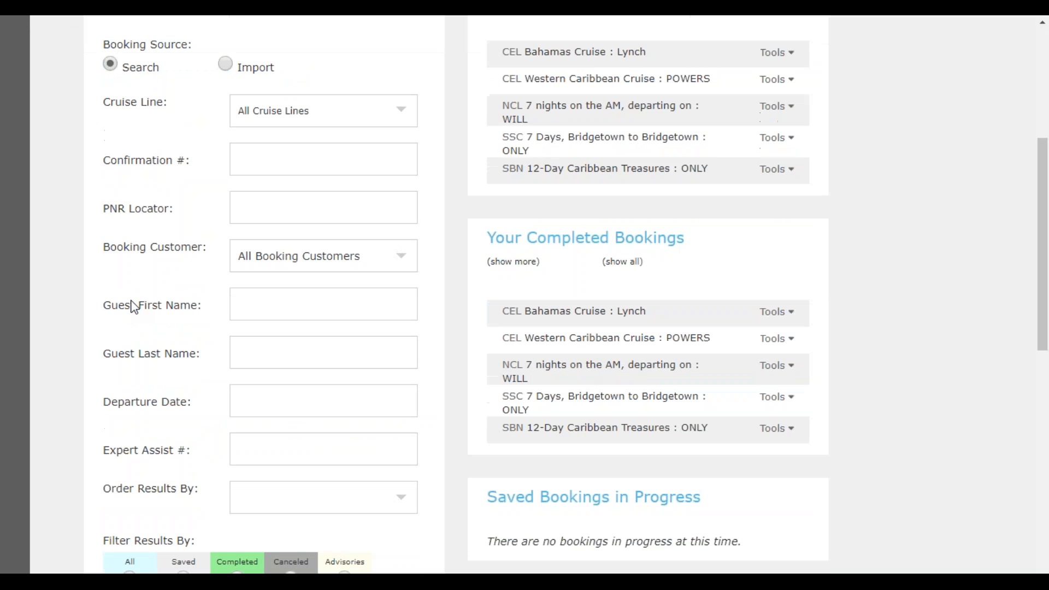
pyautogui.click(203, 164)
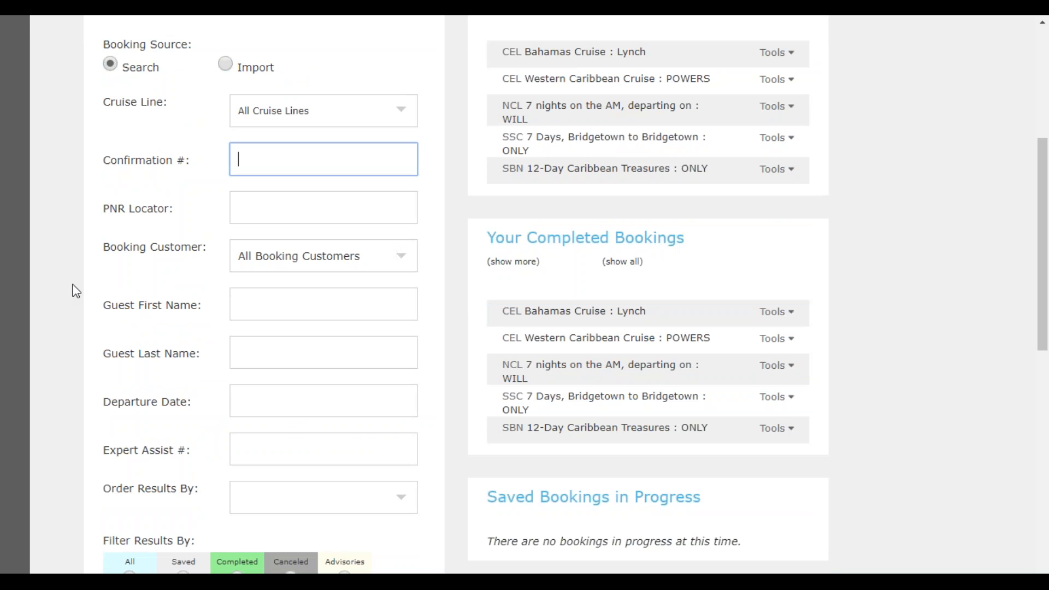
pyautogui.scroll(-2, 382, 82)
pyautogui.click(143, 487)
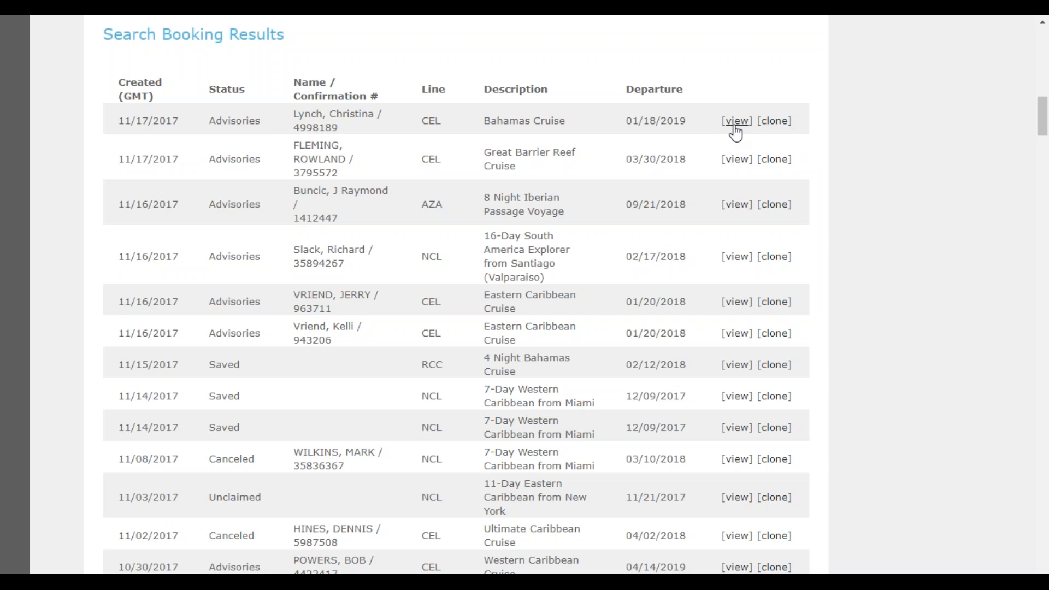
# Open the Bahamas Cruise booking departing 01/18/2019 and review its cruise, pricing, passenger and add-on details.
pyautogui.click(735, 121)
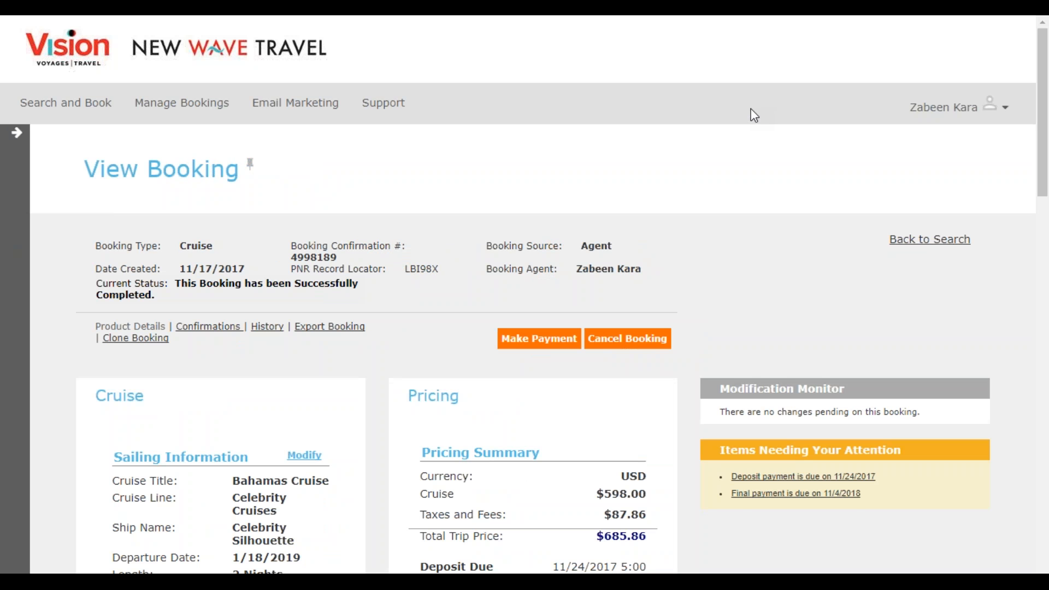
pyautogui.scroll(-3, 764, 254)
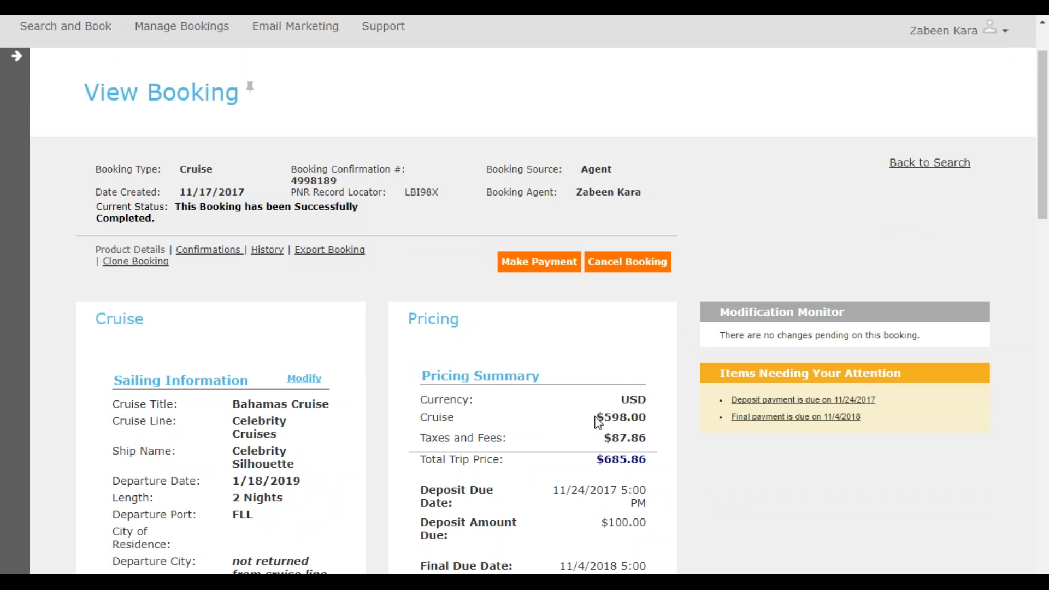
pyautogui.scroll(-3, 621, 330)
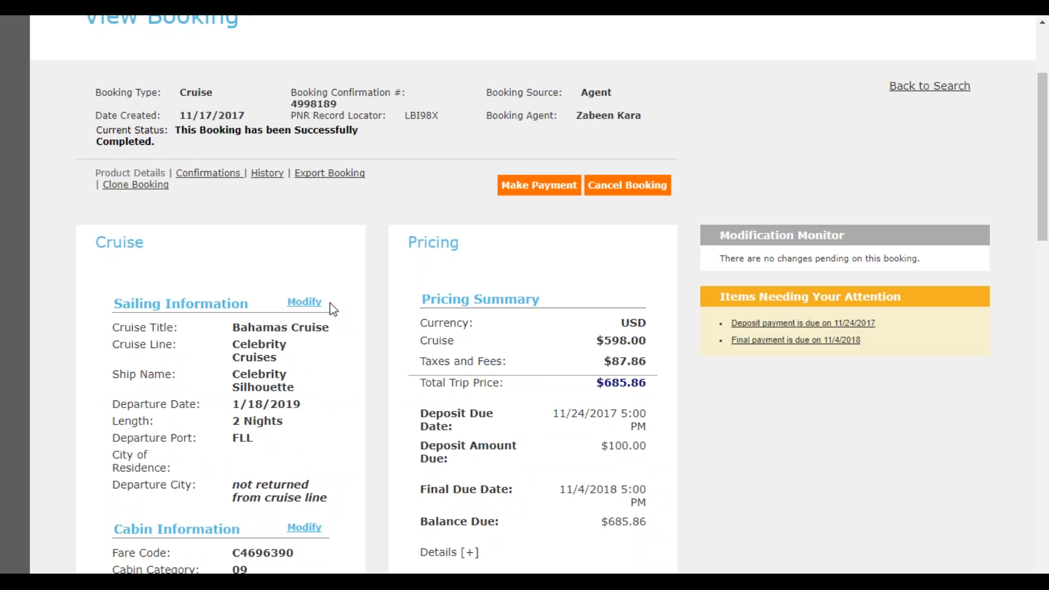
pyautogui.scroll(-13, 360, 477)
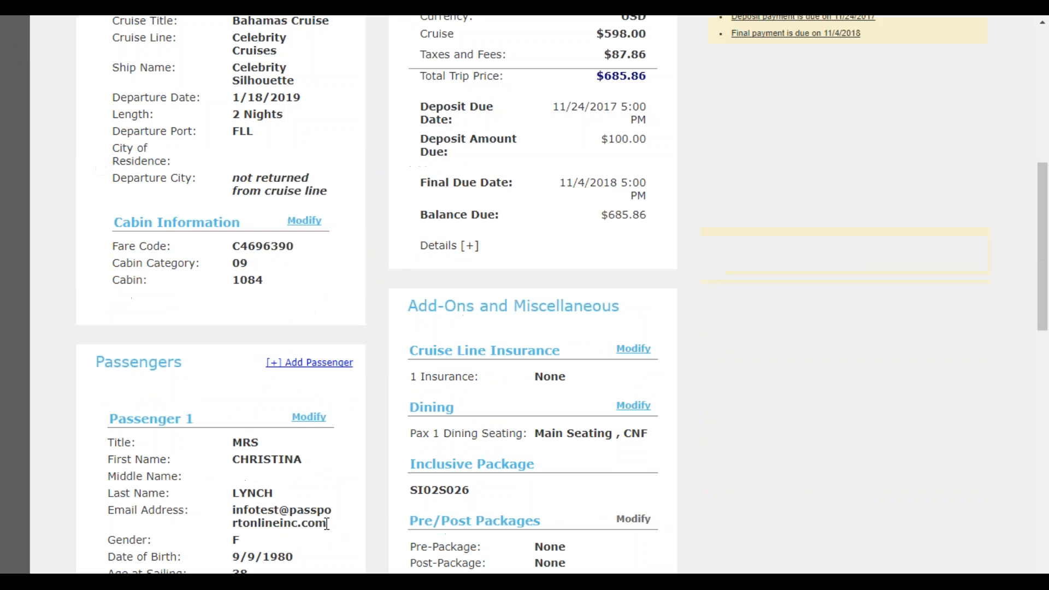
pyautogui.scroll(-7, 321, 463)
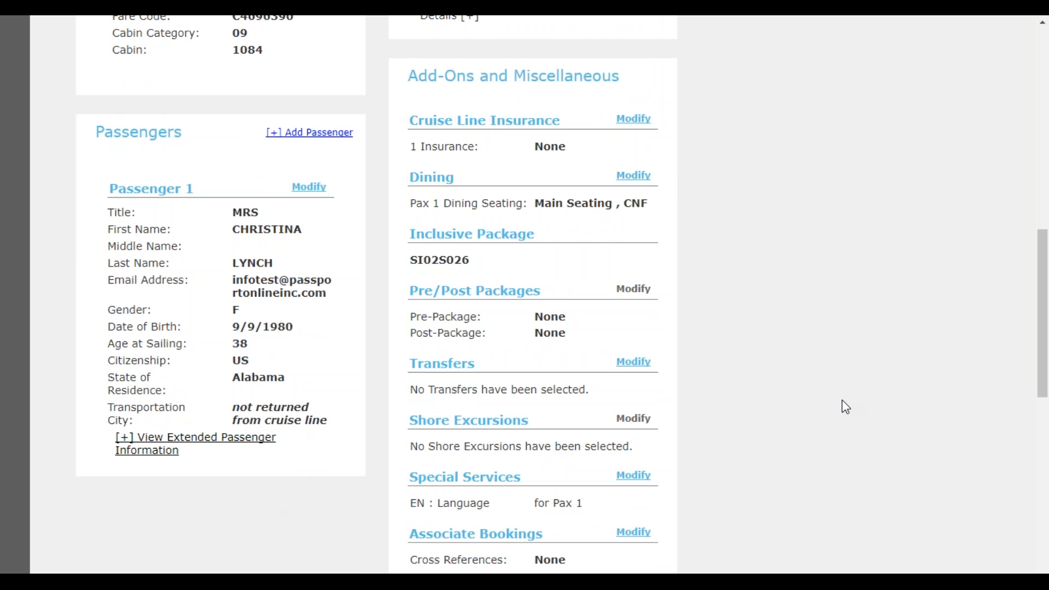
pyautogui.scroll(14, 824, 474)
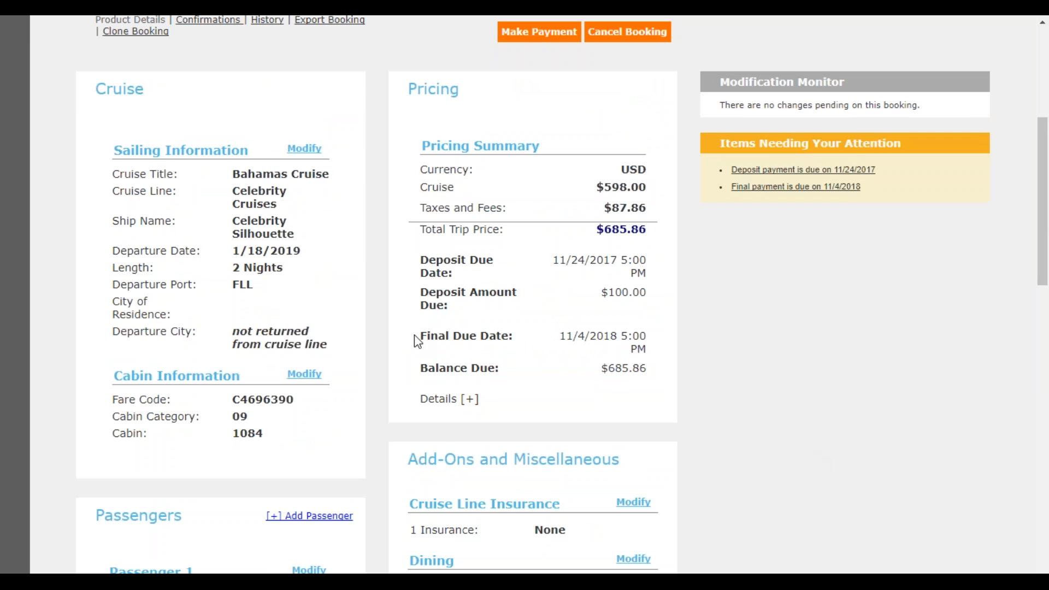
pyautogui.scroll(5, 418, 342)
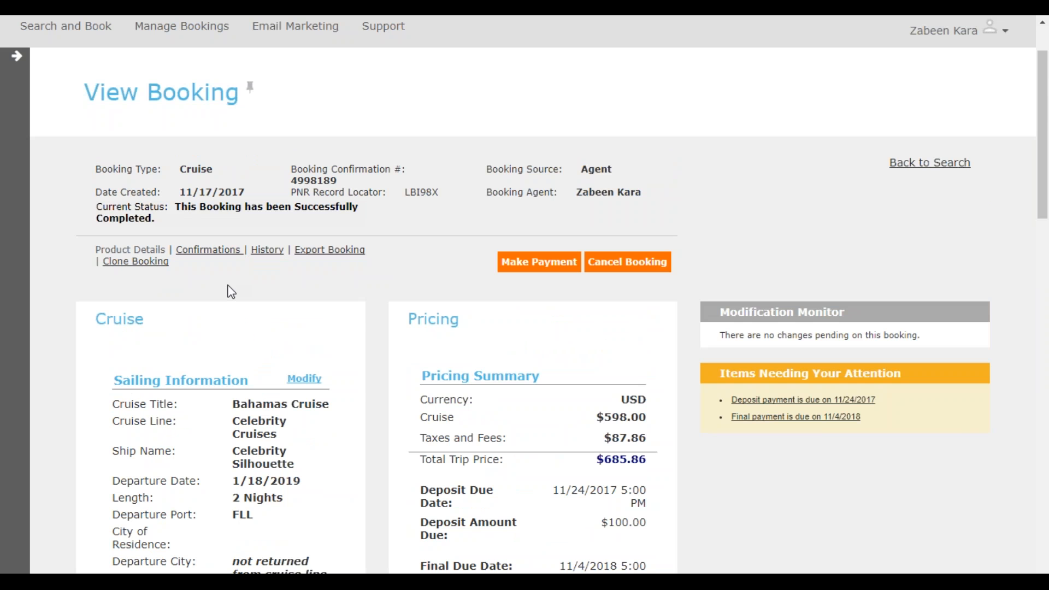
# Open the booking's confirmation e-mails, check the previously sent agency copy, and choose to send an updated copy to the customer.
pyautogui.click(208, 249)
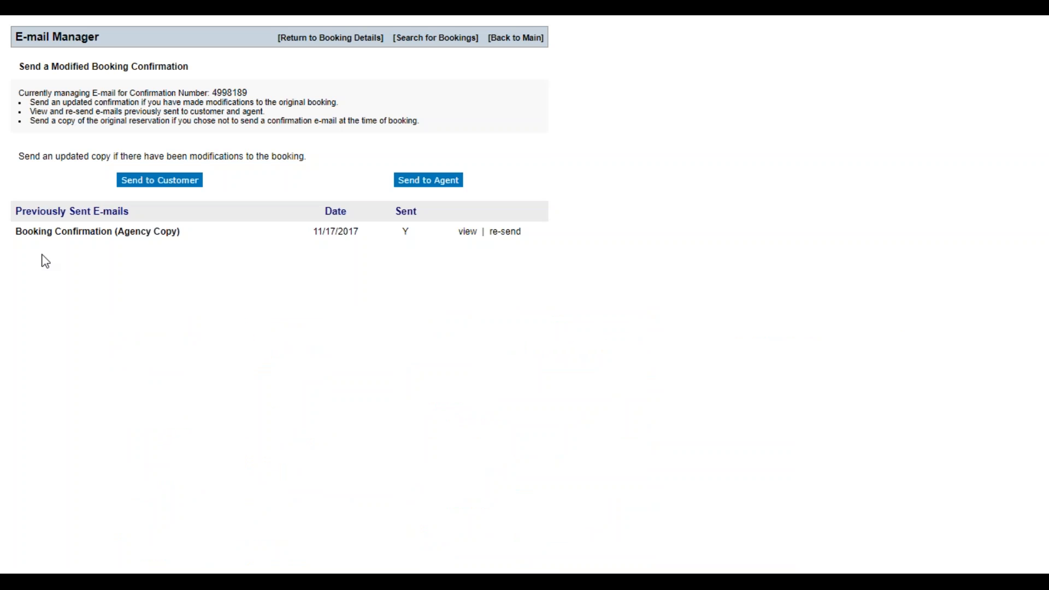
pyautogui.moveTo(14, 232); pyautogui.dragTo(210, 234)
pyautogui.click(199, 326)
pyautogui.click(152, 180)
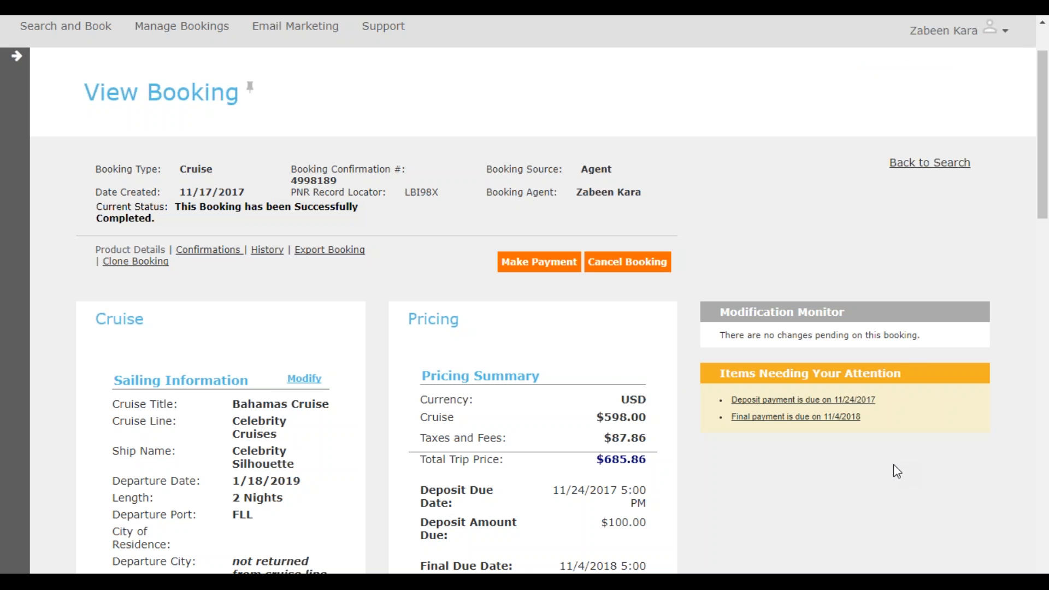
# Review which booking sections can be modified, including Cruise Line Insurance under the add-ons.
pyautogui.scroll(-2, 896, 471)
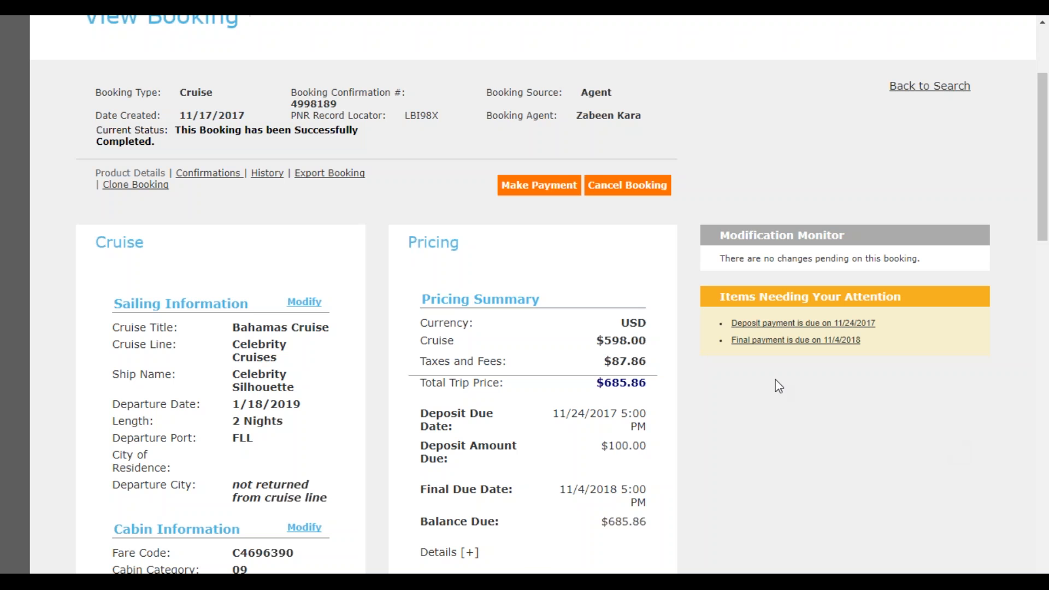
pyautogui.scroll(-2, 354, 407)
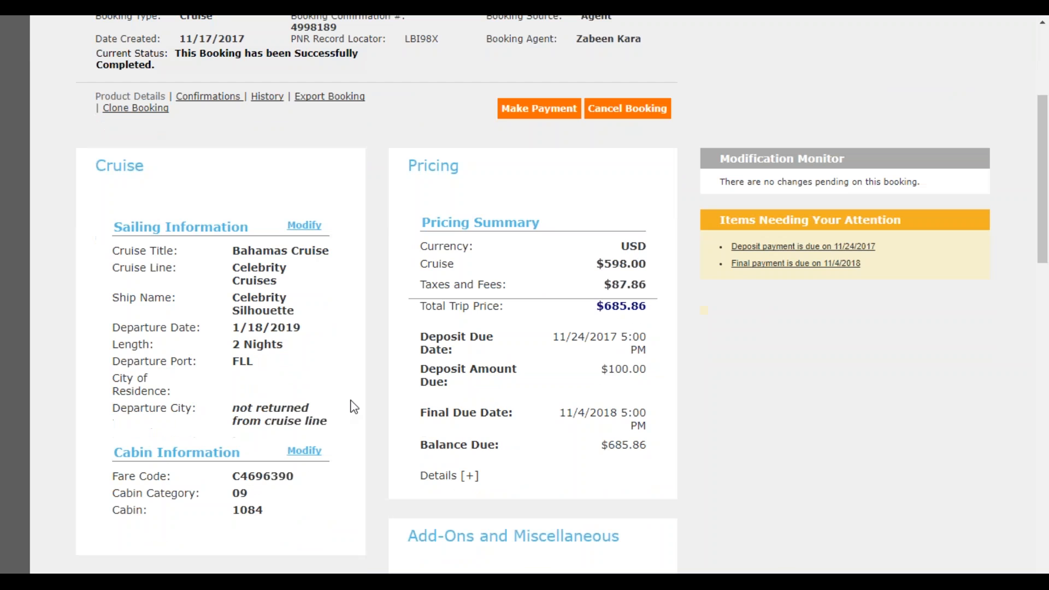
pyautogui.scroll(-6, 354, 401)
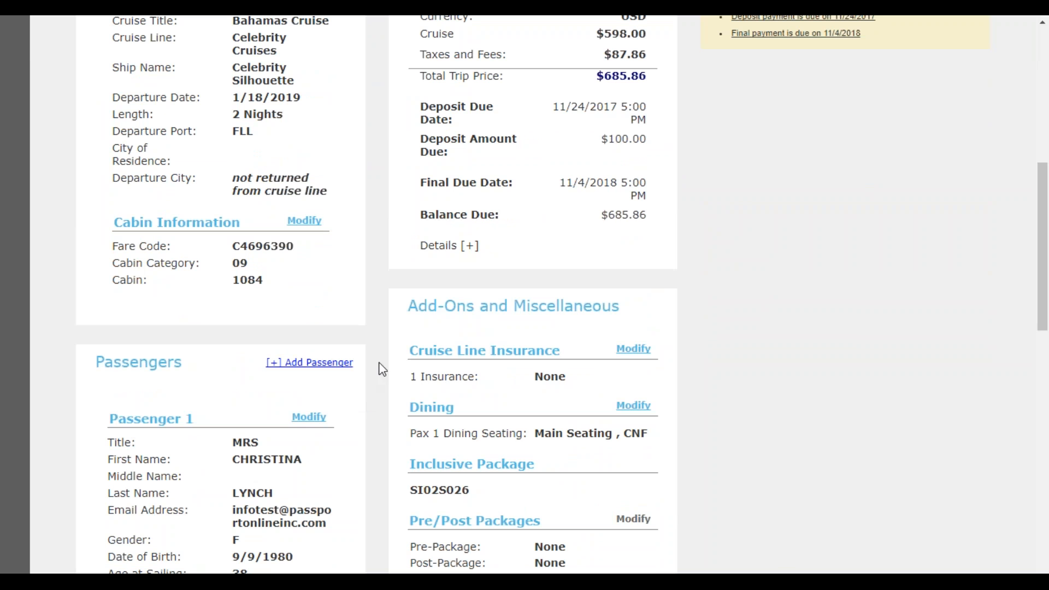
pyautogui.moveTo(407, 356); pyautogui.dragTo(566, 359)
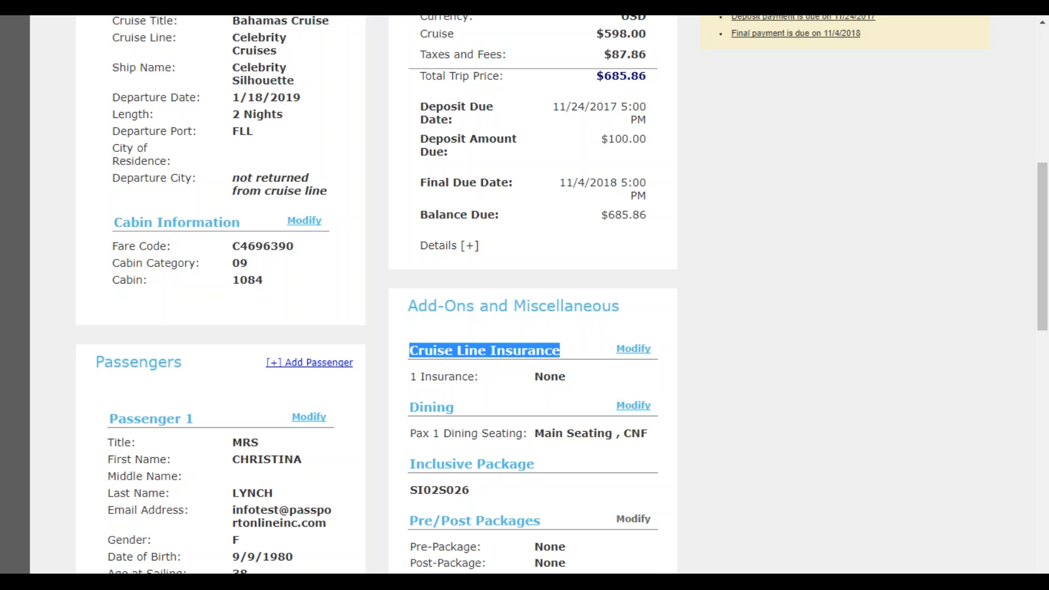
pyautogui.click(682, 364)
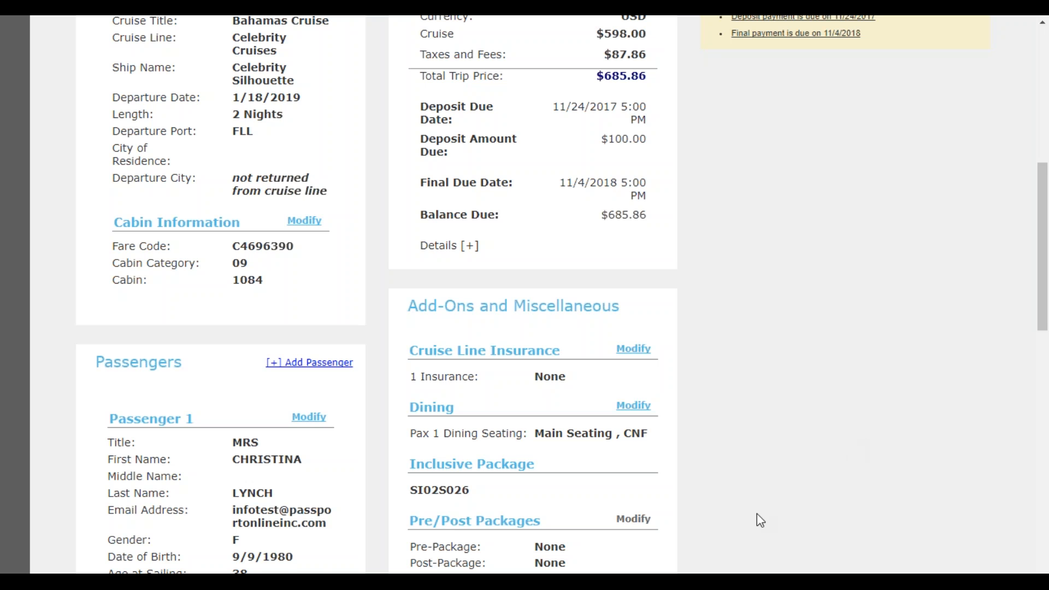
# Start modifying the booking's cabin information and continue with the STANDARD fare C4696390.
pyautogui.scroll(3, 757, 514)
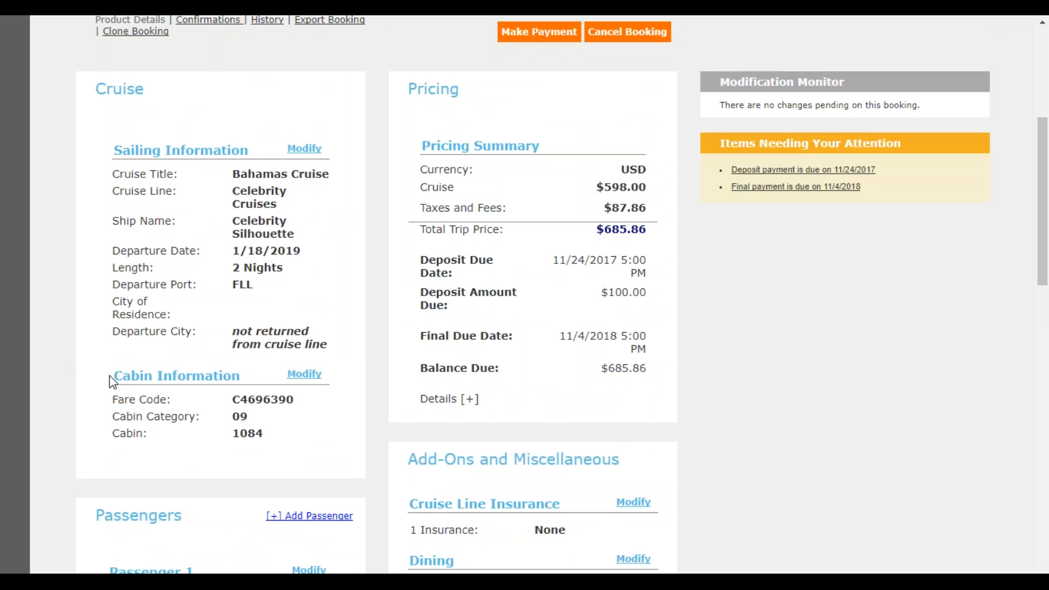
pyautogui.click(298, 386)
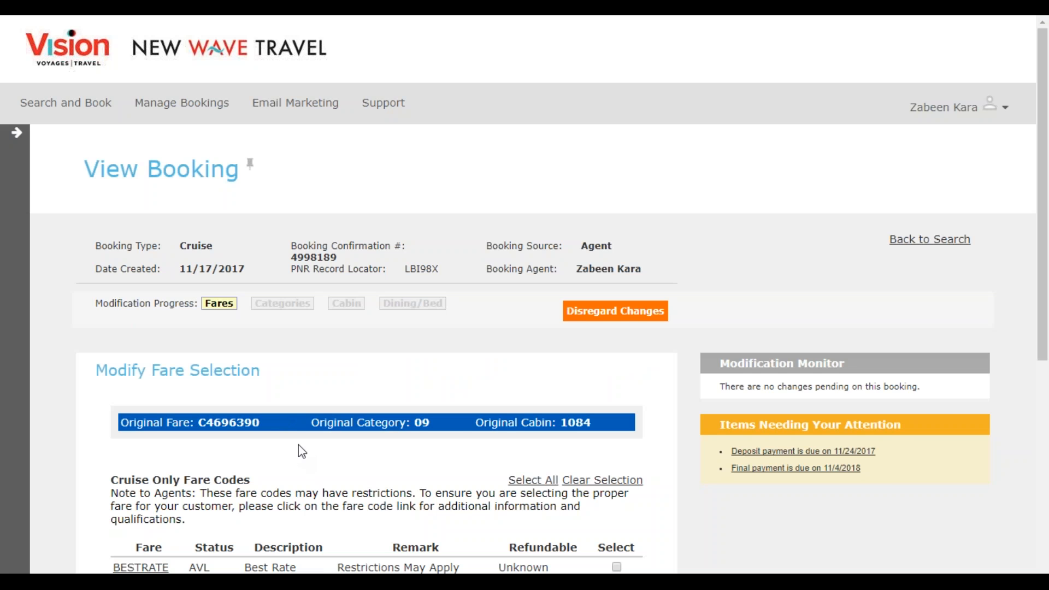
pyautogui.scroll(-1, 306, 437)
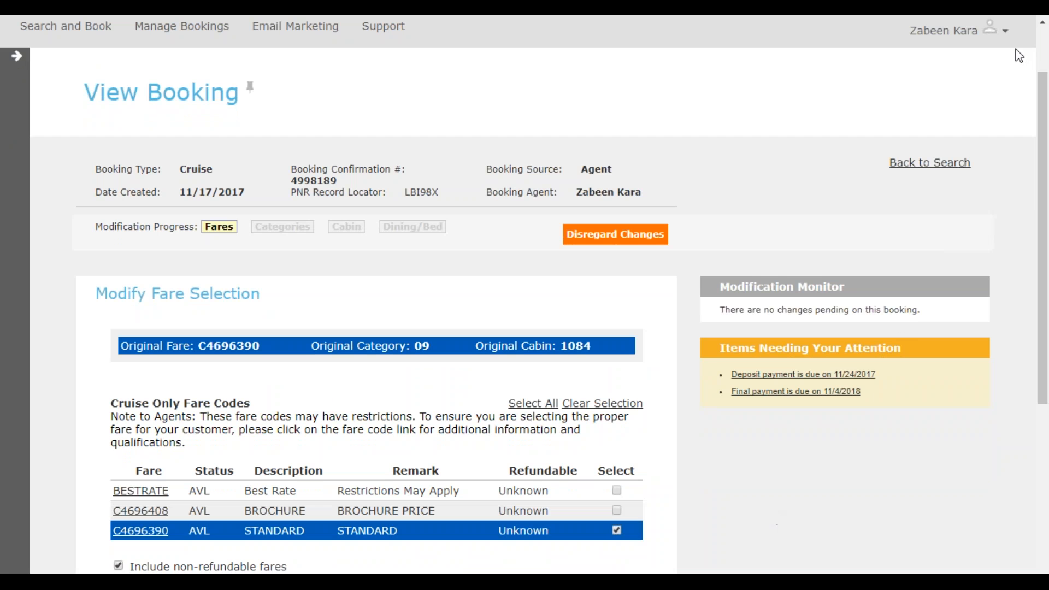
pyautogui.scroll(-1, 690, 557)
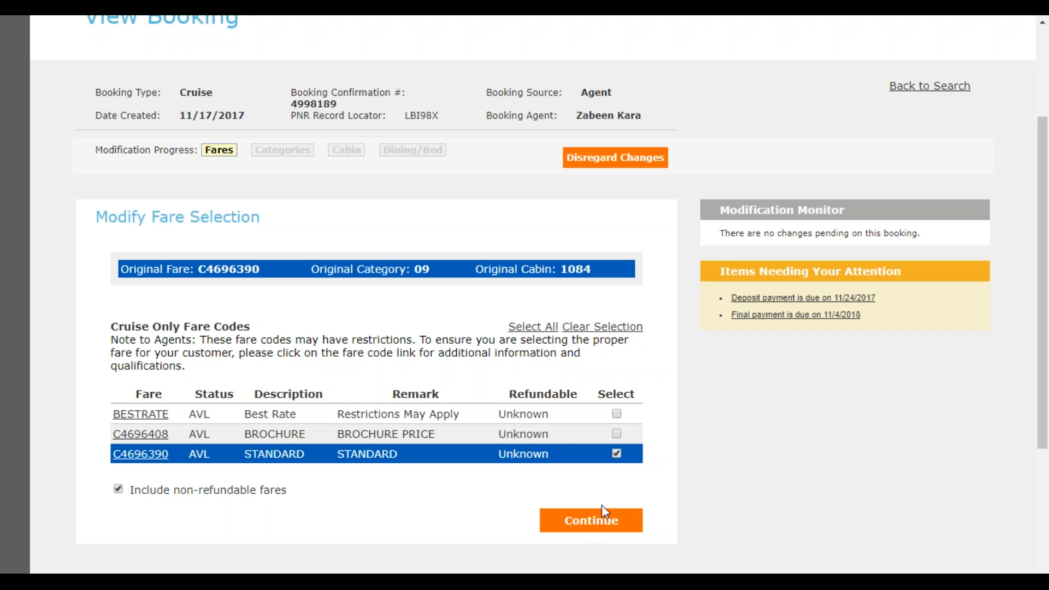
pyautogui.click(589, 529)
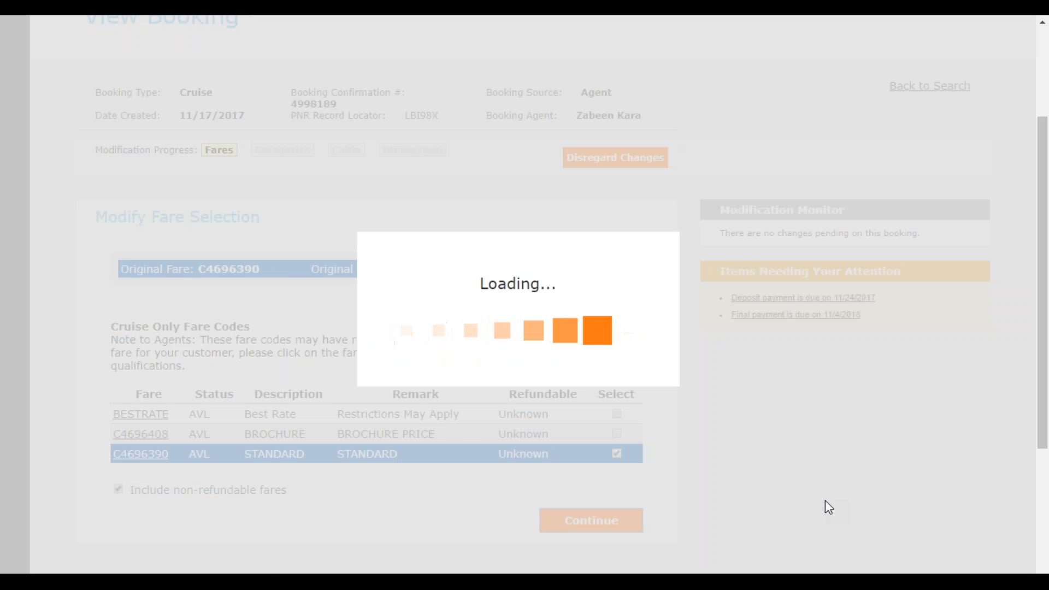
# Change the cabin category to the outside Category 08 Oceanview and view its available cabins.
pyautogui.scroll(-1, 825, 500)
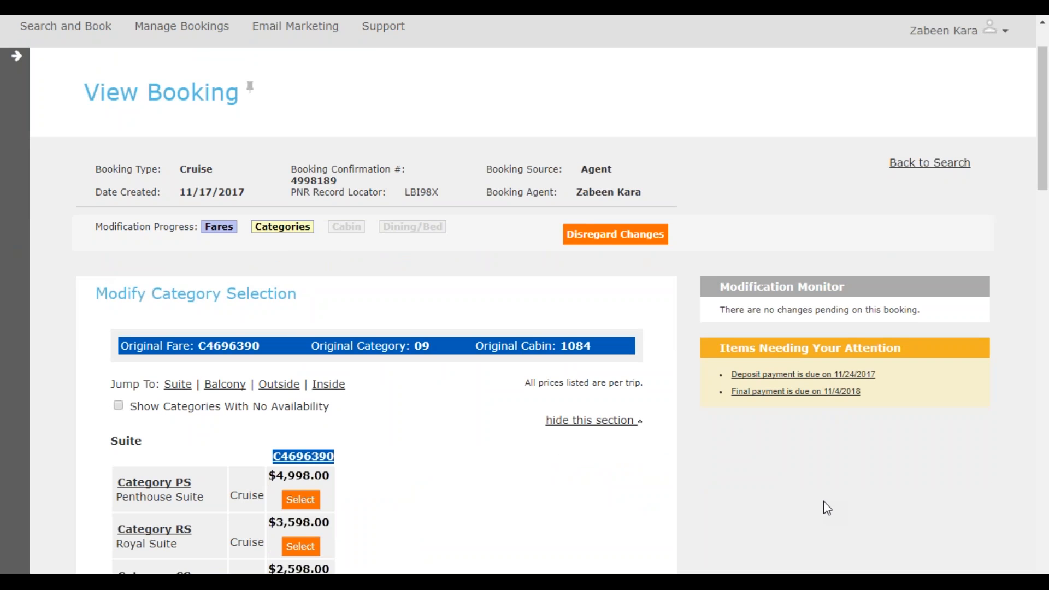
pyautogui.scroll(-2, 826, 507)
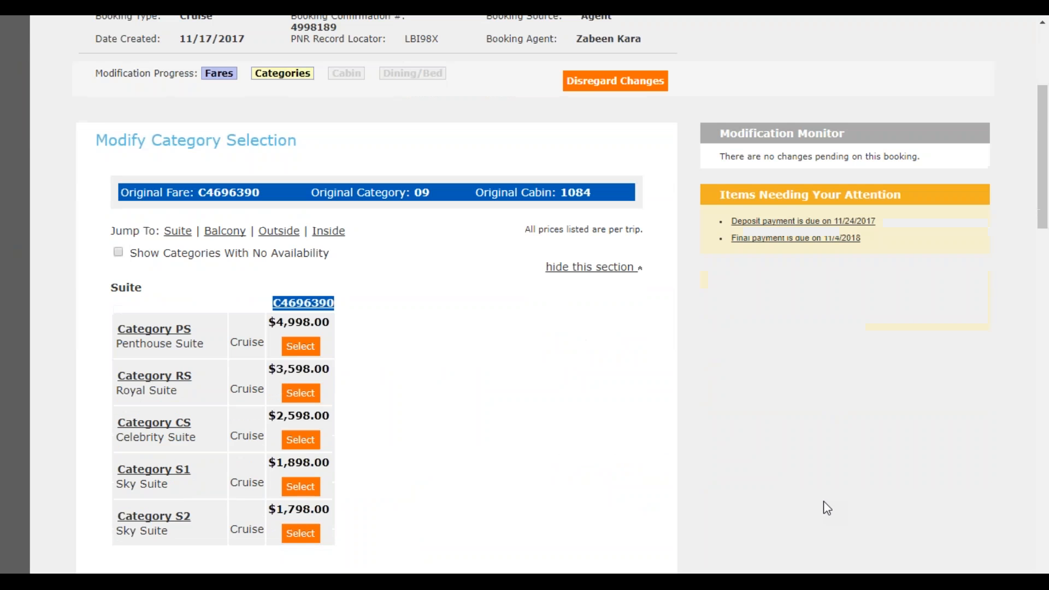
pyautogui.scroll(-5, 826, 508)
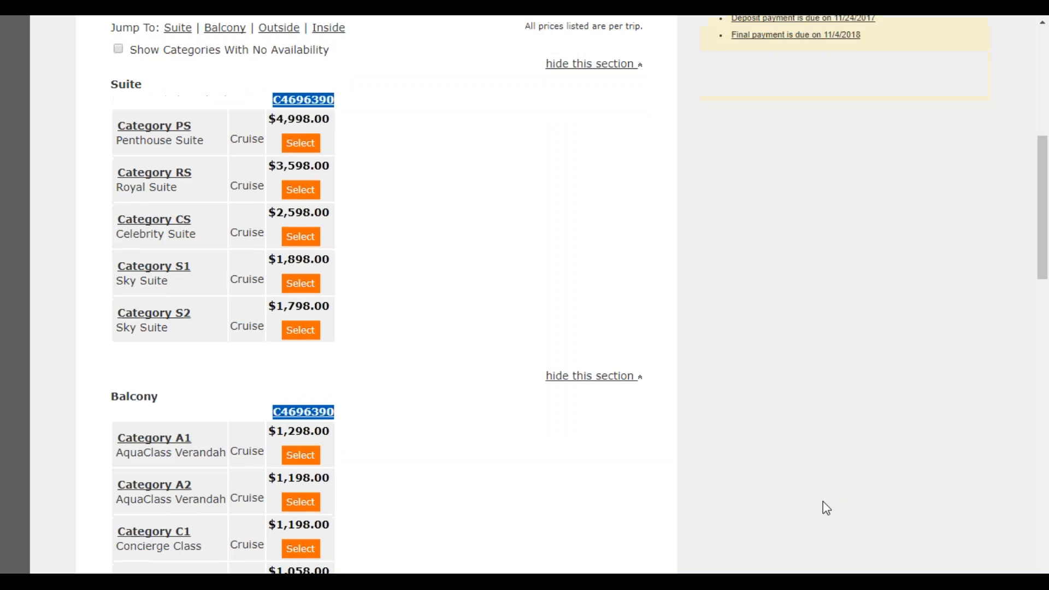
pyautogui.scroll(-9, 826, 508)
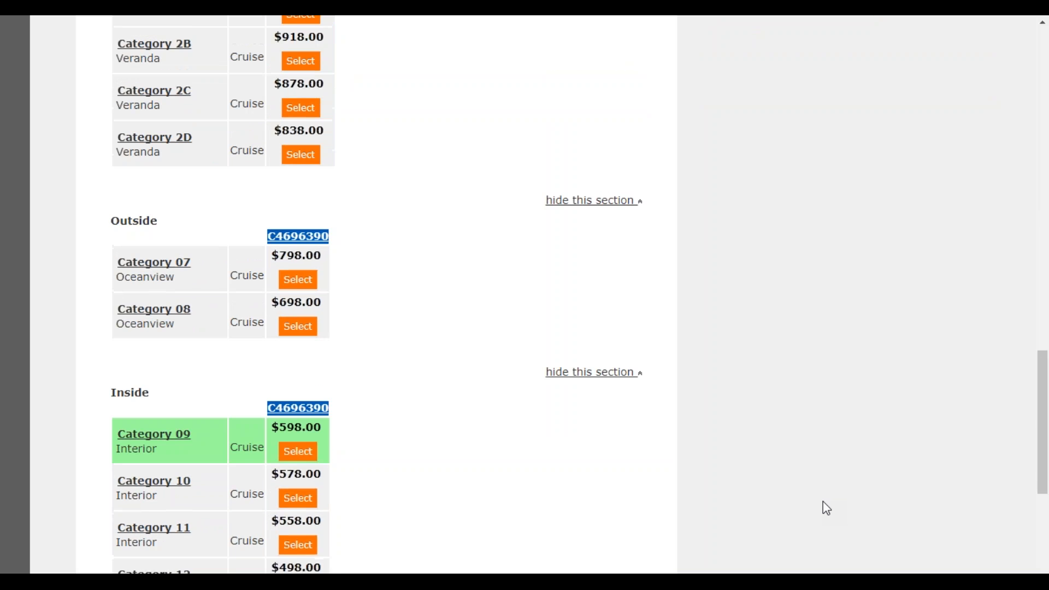
pyautogui.scroll(-1, 827, 508)
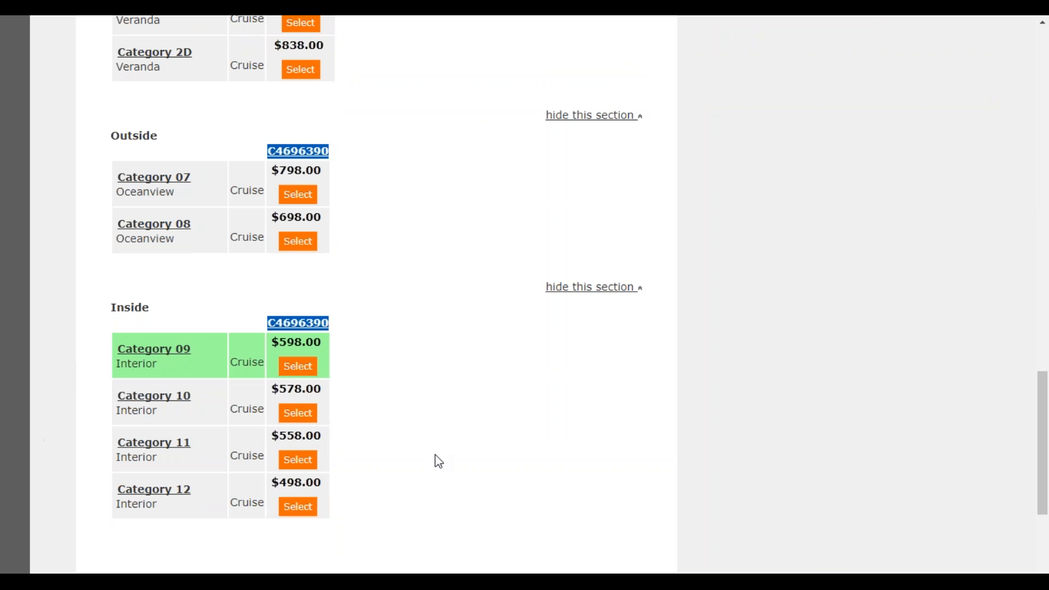
pyautogui.click(293, 246)
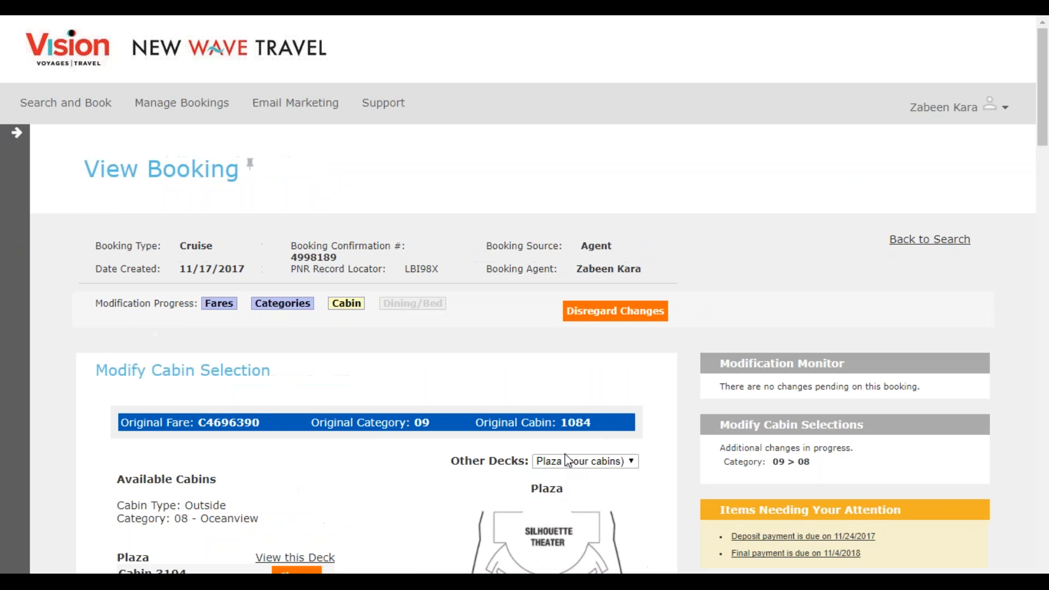
pyautogui.scroll(-3, 568, 461)
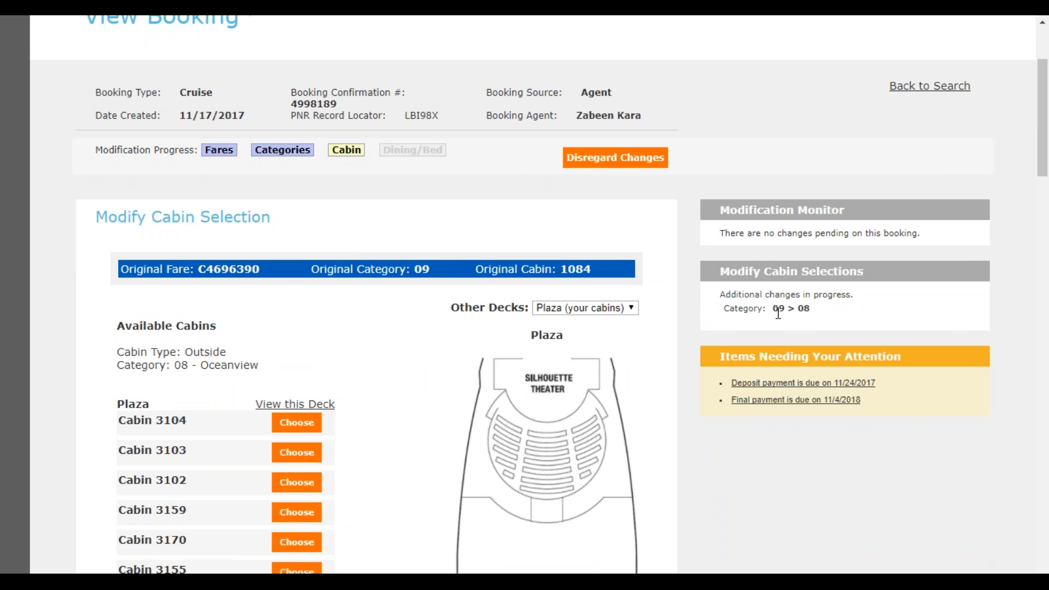
# Choose cabin 3145 on the Plaza deck from the available Category 08 Oceanview cabins.
pyautogui.scroll(-2, 805, 448)
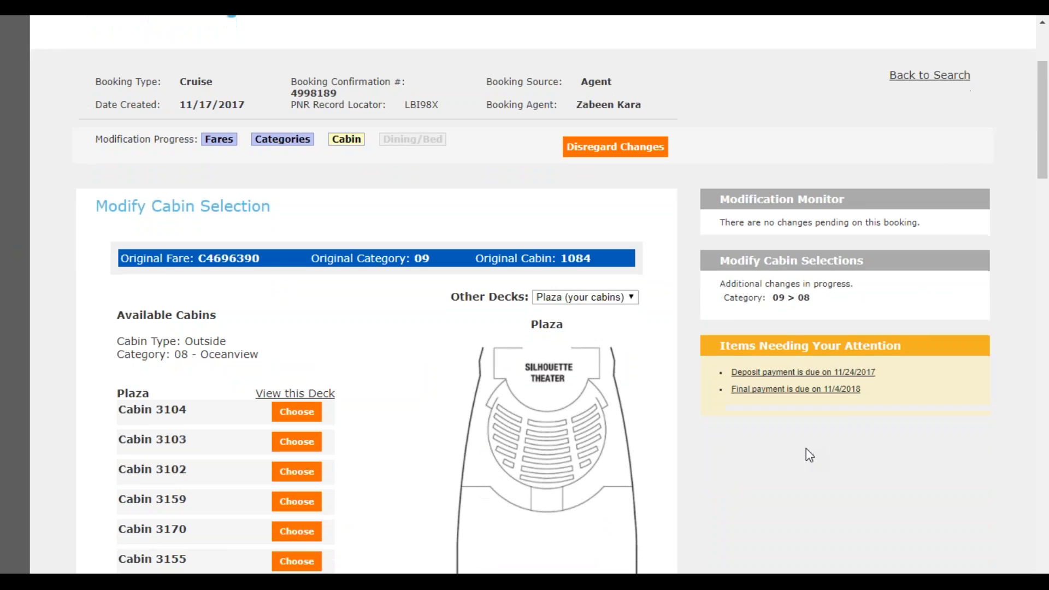
pyautogui.scroll(-3, 806, 449)
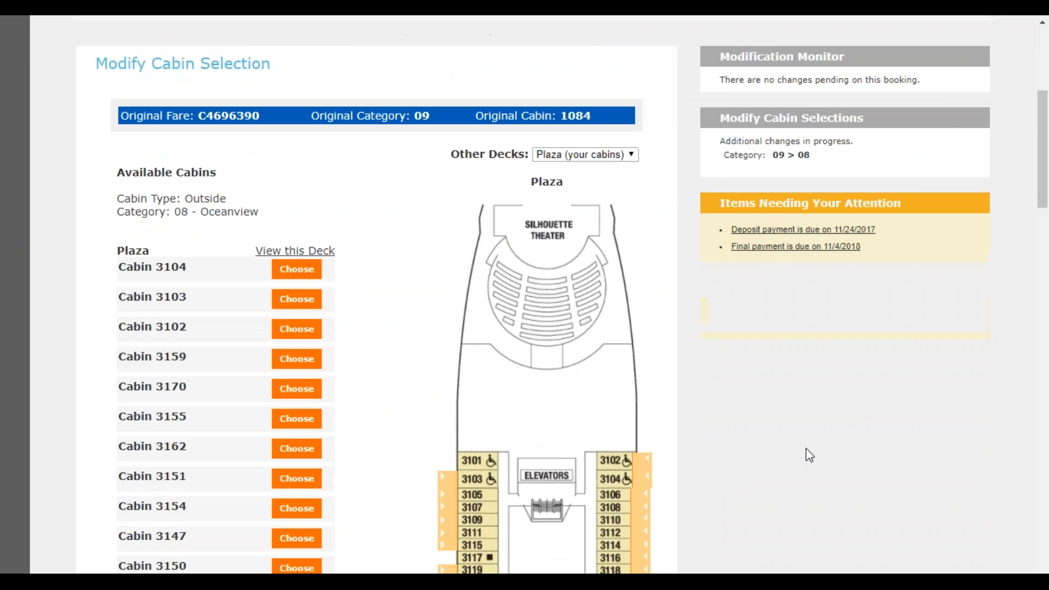
pyautogui.scroll(-2, 805, 448)
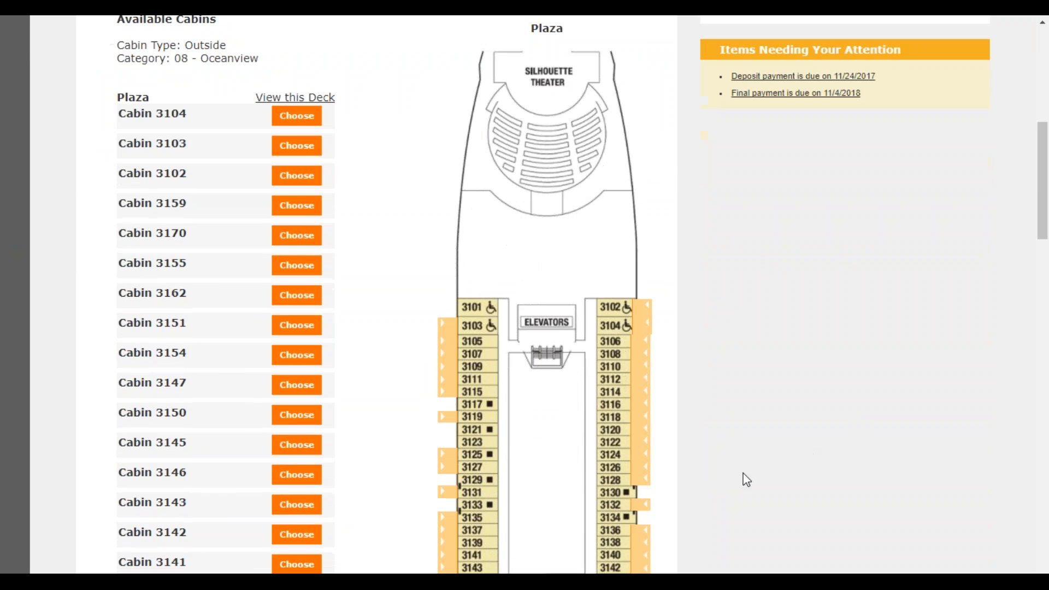
pyautogui.click(296, 445)
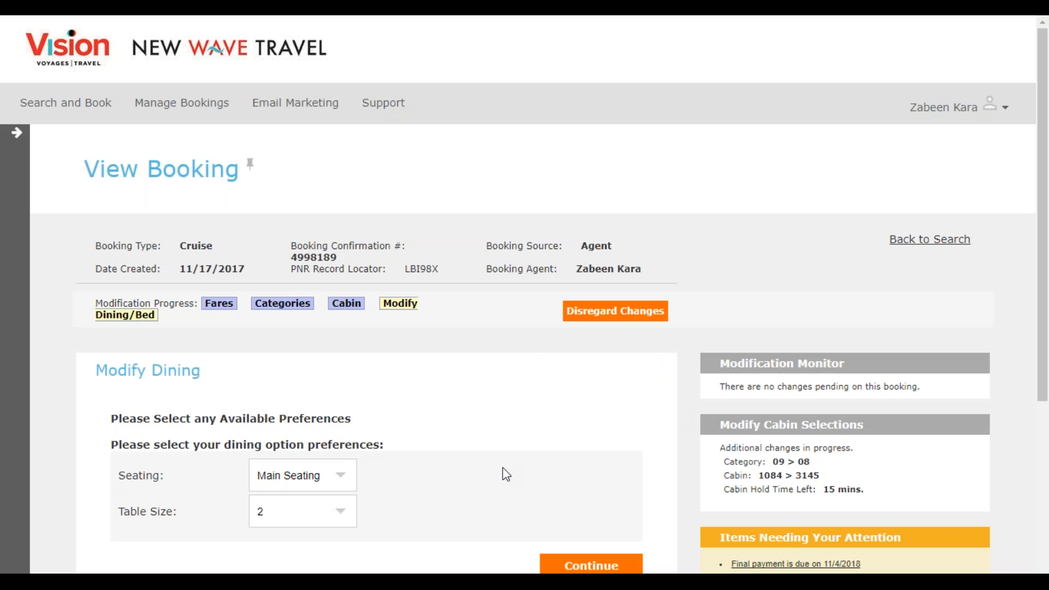
# Keep Main Seating and table size 2 as the dining preferences and continue the modification.
pyautogui.scroll(-2, 917, 481)
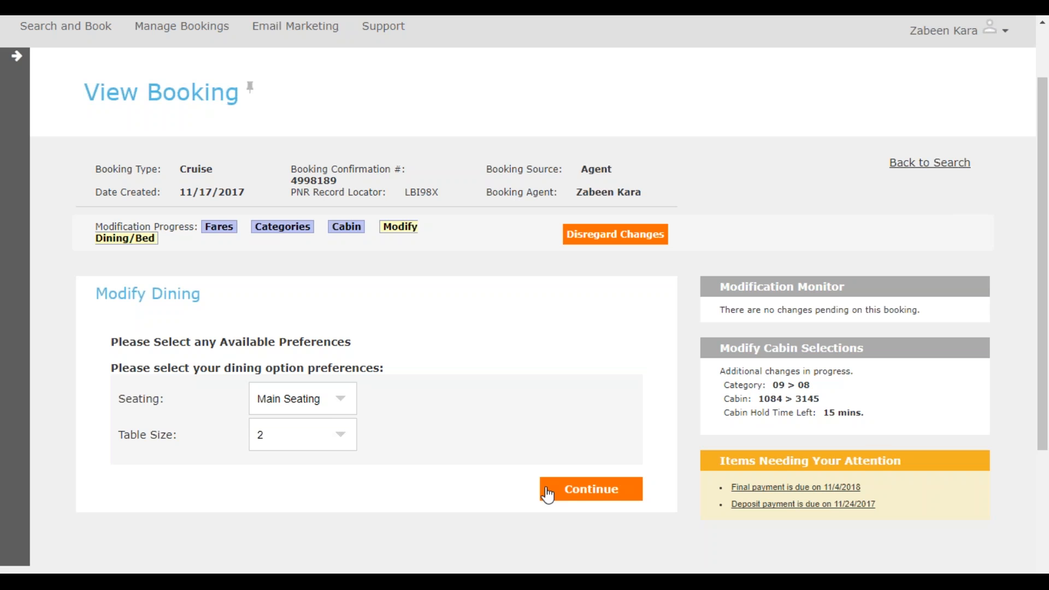
pyautogui.click(341, 398)
pyautogui.click(342, 398)
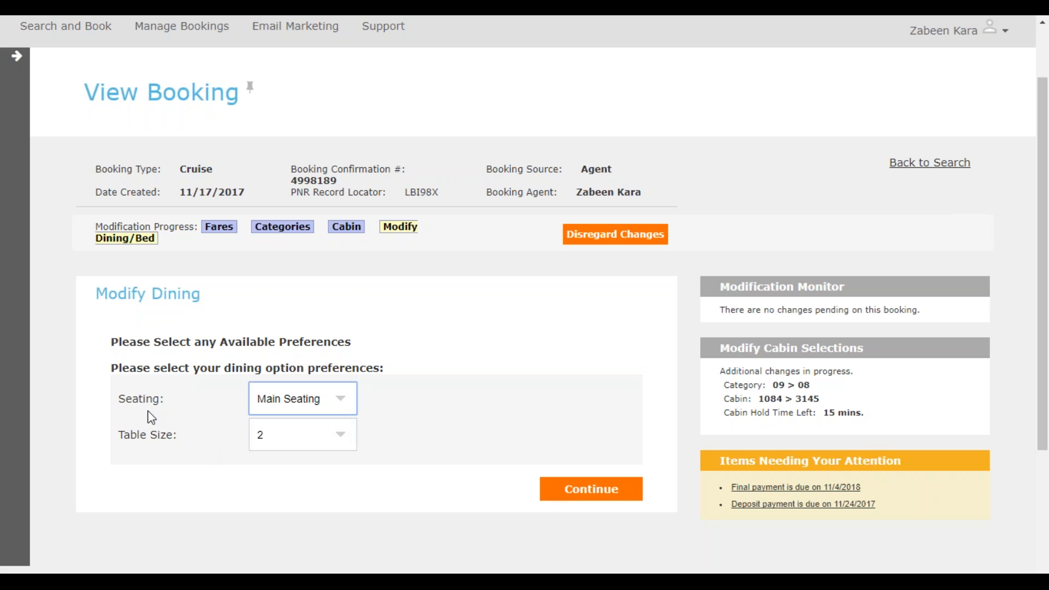
pyautogui.click(579, 499)
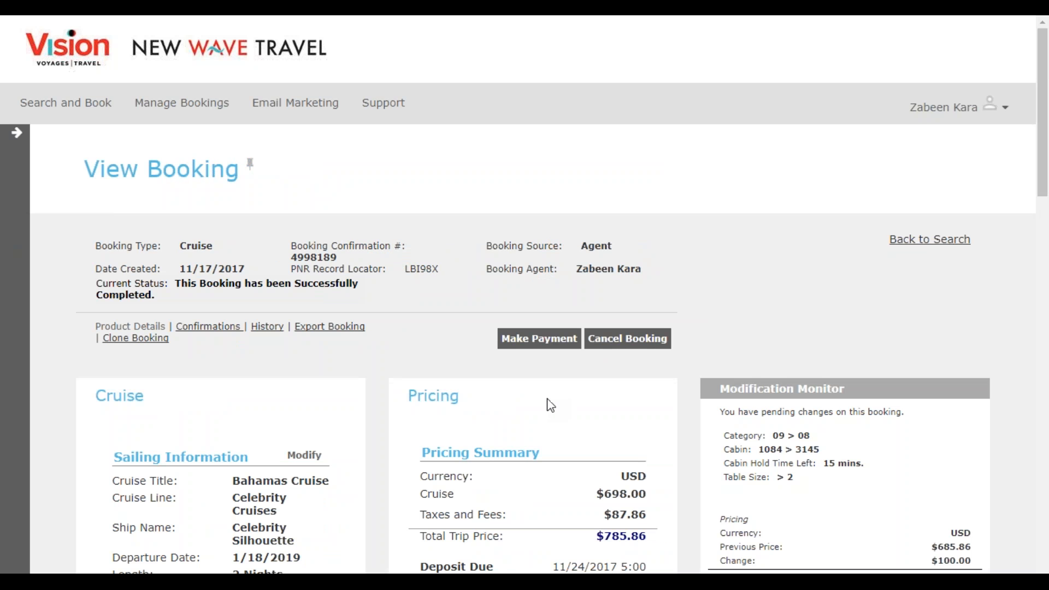
# Finalize the booking's pending cabin changes and review the updated cabin and pricing details.
pyautogui.scroll(-2, 550, 405)
pyautogui.scroll(-2, 549, 403)
pyautogui.scroll(-1, 546, 395)
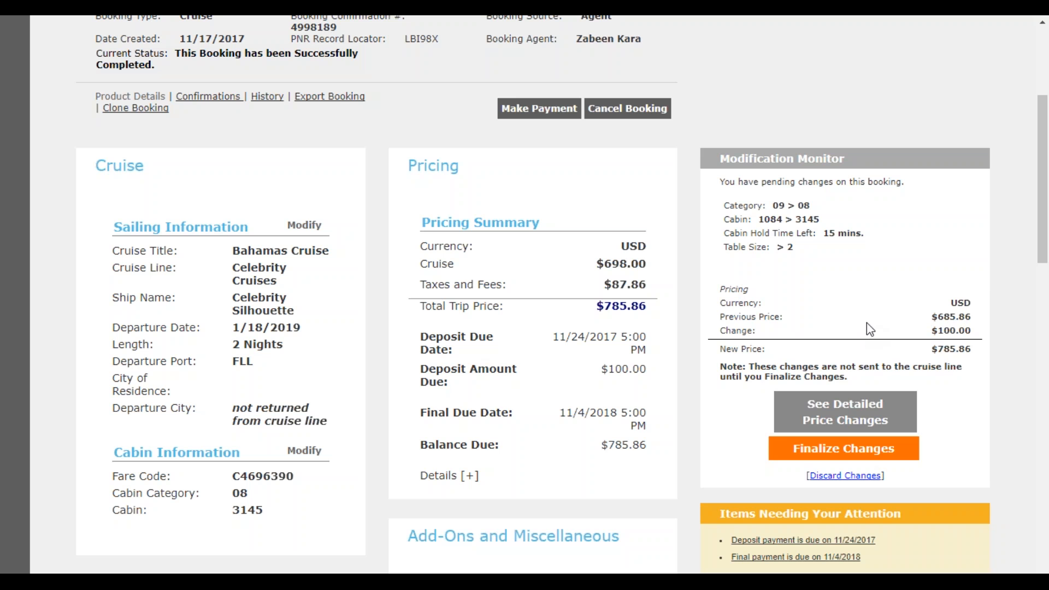
pyautogui.click(835, 460)
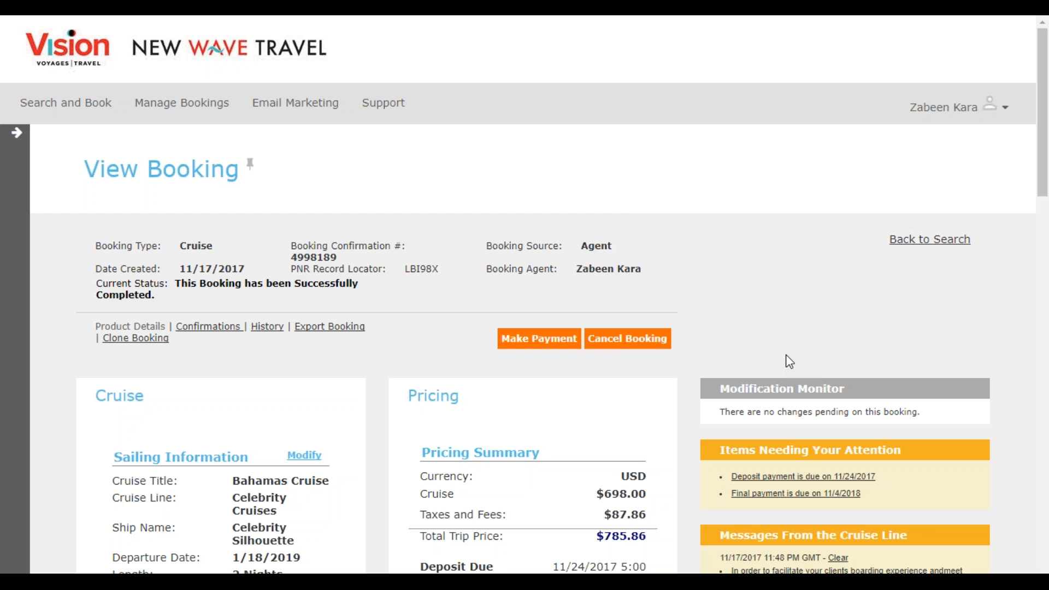
pyautogui.scroll(-1, 642, 321)
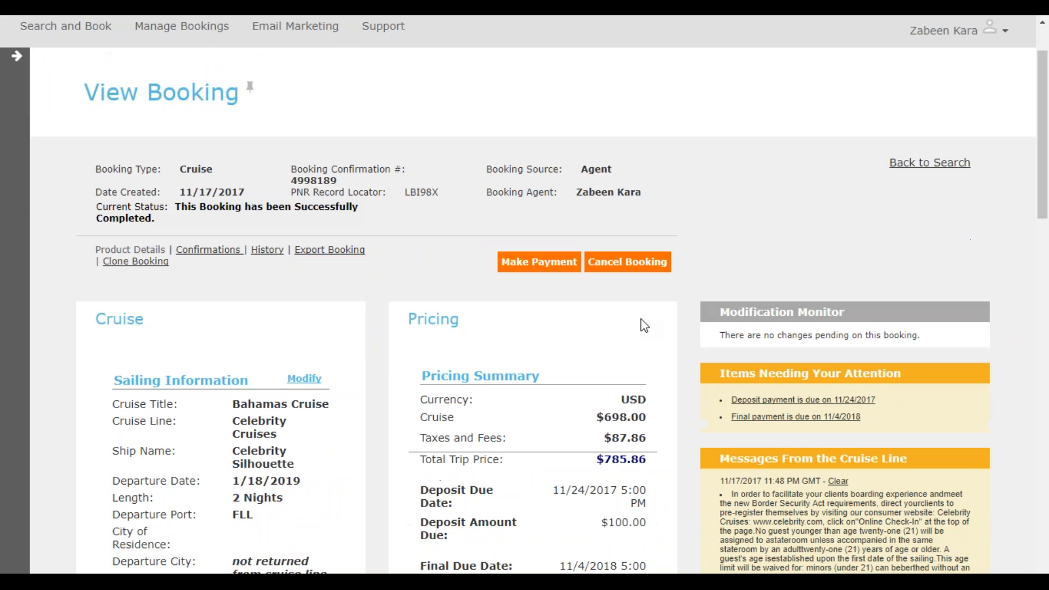
pyautogui.scroll(-2, 644, 326)
pyautogui.scroll(-1, 643, 325)
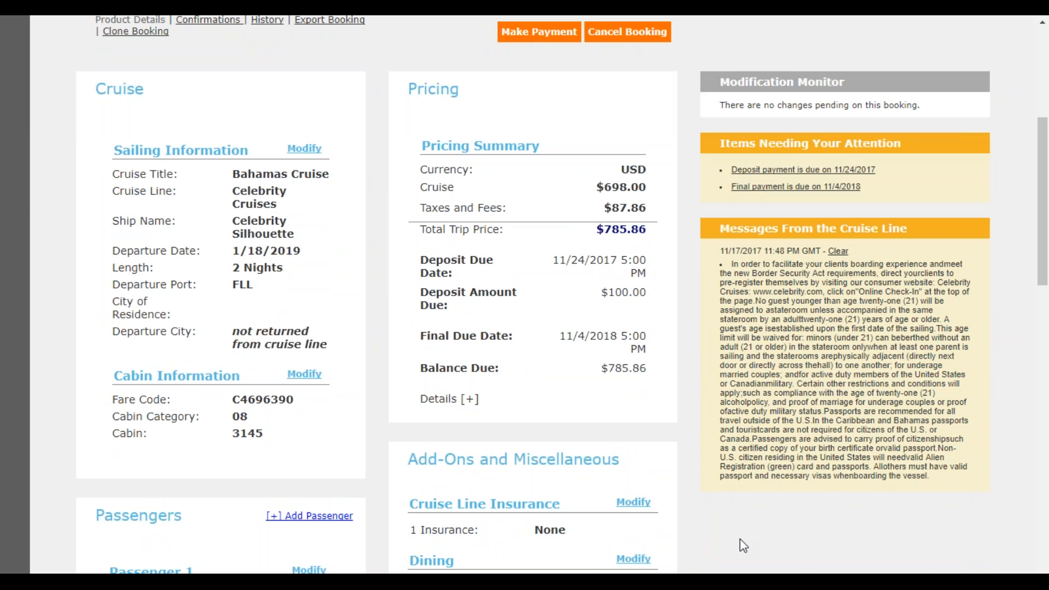
pyautogui.scroll(5, 702, 546)
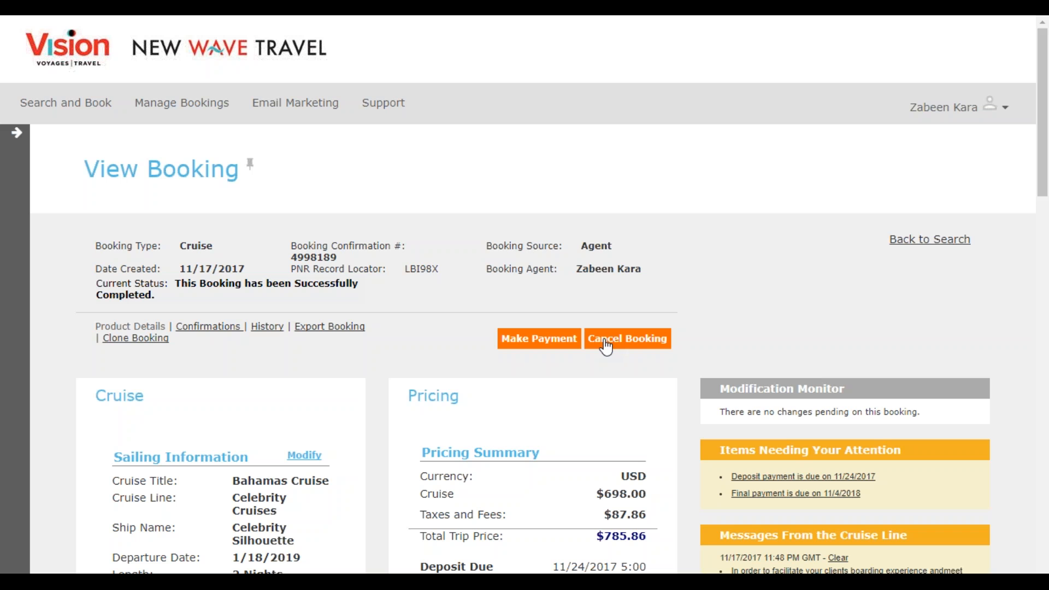
# Open Quote Management and look through all columns of the listed quotes.
pyautogui.moveTo(173, 121)
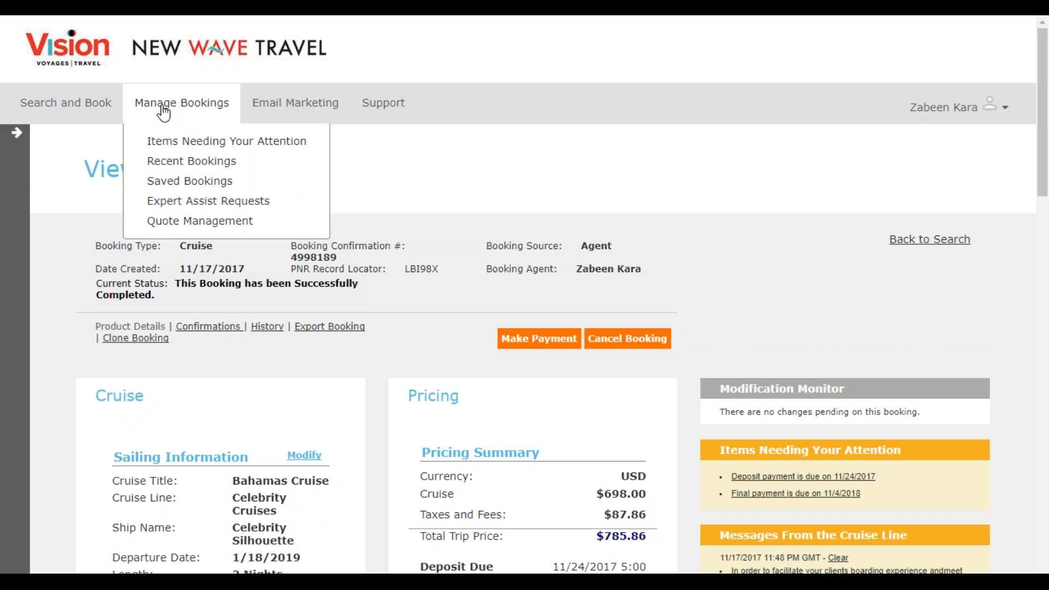
pyautogui.click(195, 232)
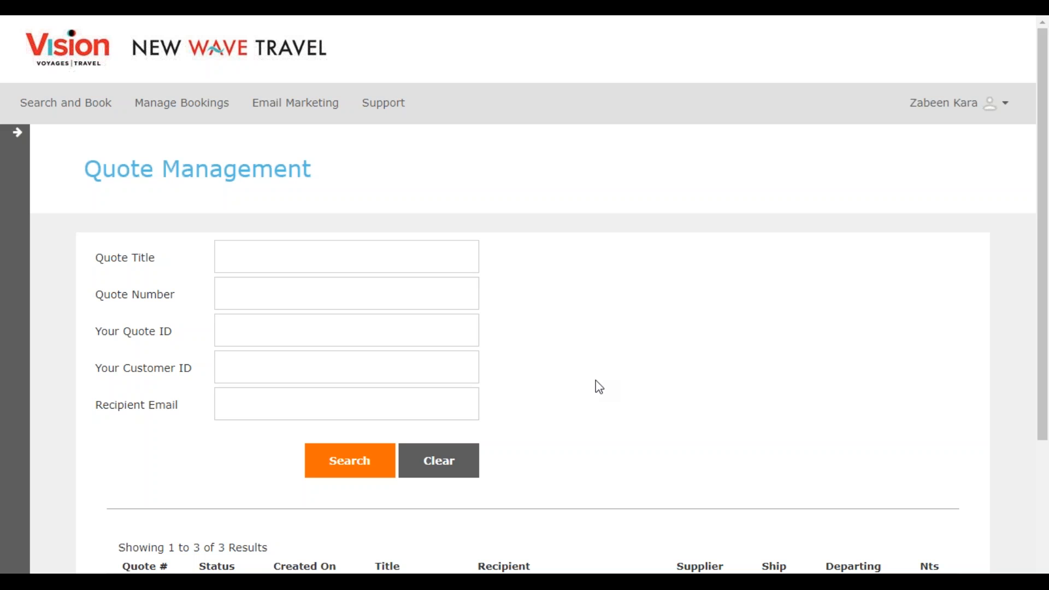
pyautogui.scroll(-4, 599, 387)
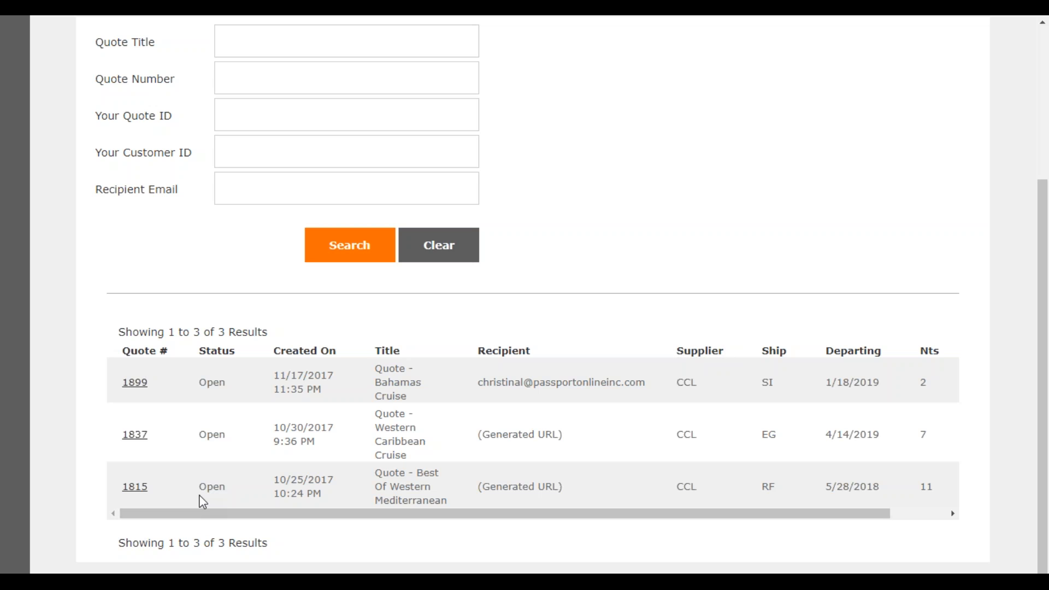
pyautogui.moveTo(206, 516); pyautogui.dragTo(304, 527)
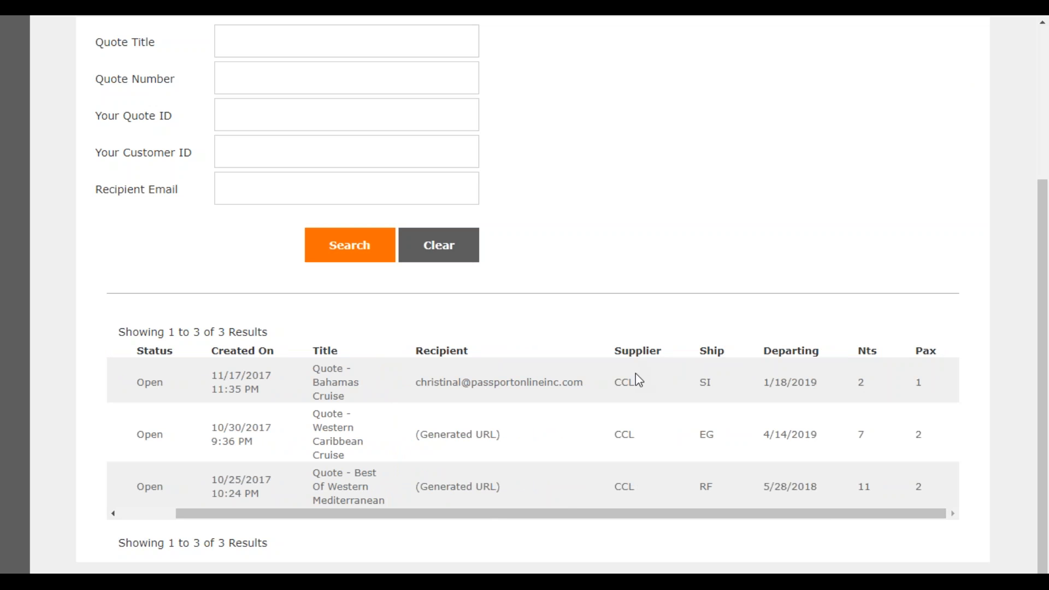
pyautogui.hscroll(-2, 484, 517)
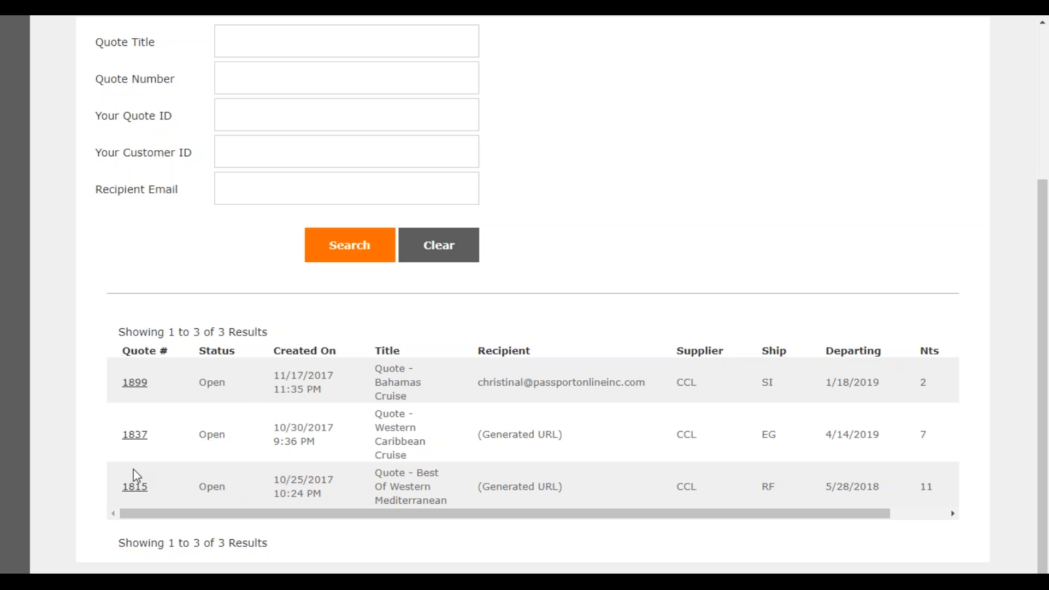
# Open the Bahamas Cruise quote created on 11/17/2017 and check its quote history.
pyautogui.click(131, 391)
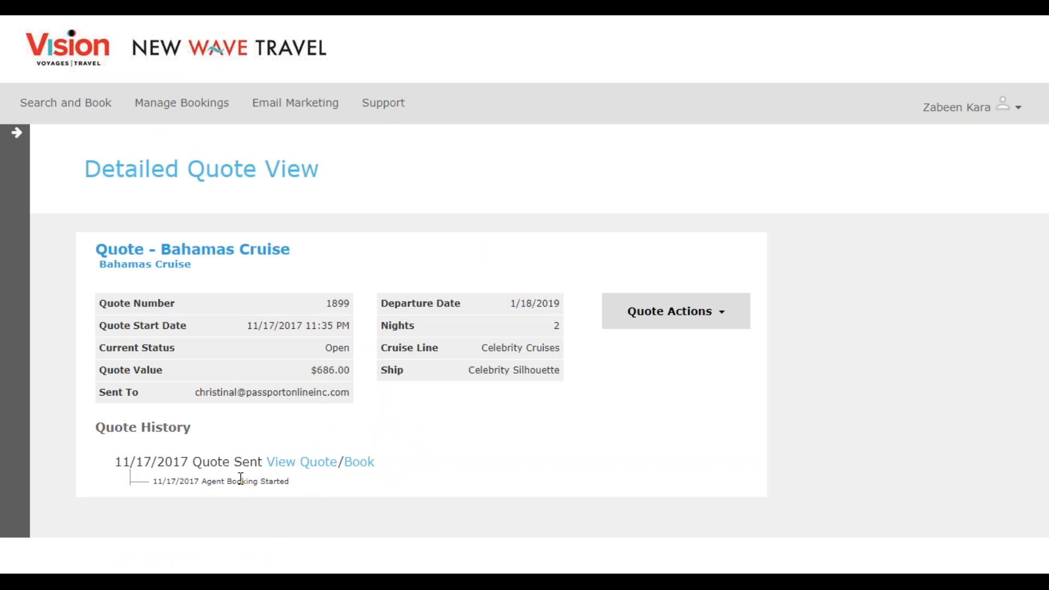
pyautogui.moveTo(290, 482); pyautogui.dragTo(206, 484)
pyautogui.click(206, 484)
# Start a booking from the quote and look over the available Category 09 Interior staterooms.
pyautogui.click(672, 321)
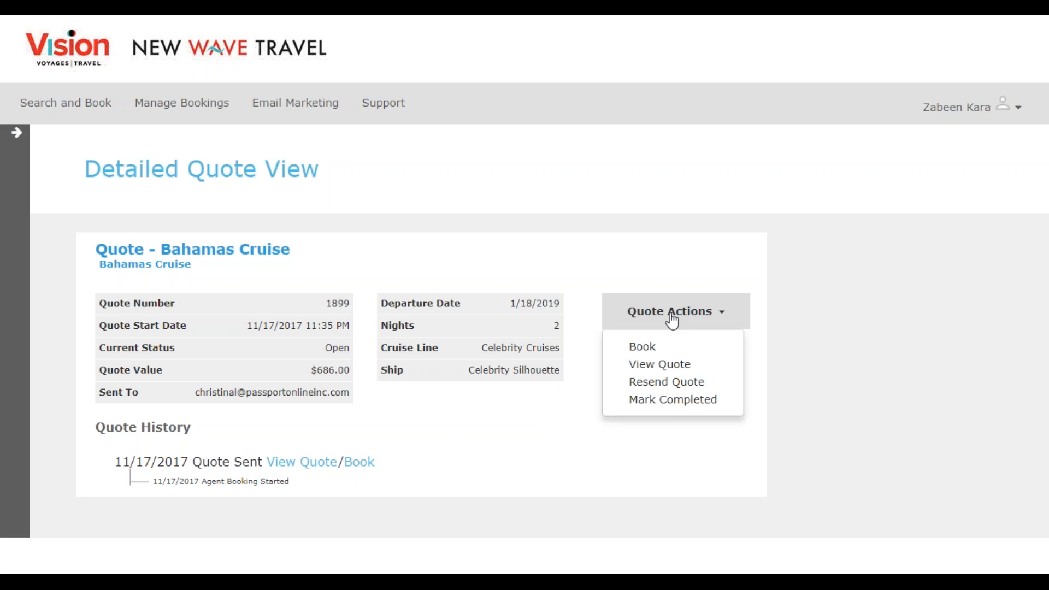
pyautogui.click(637, 349)
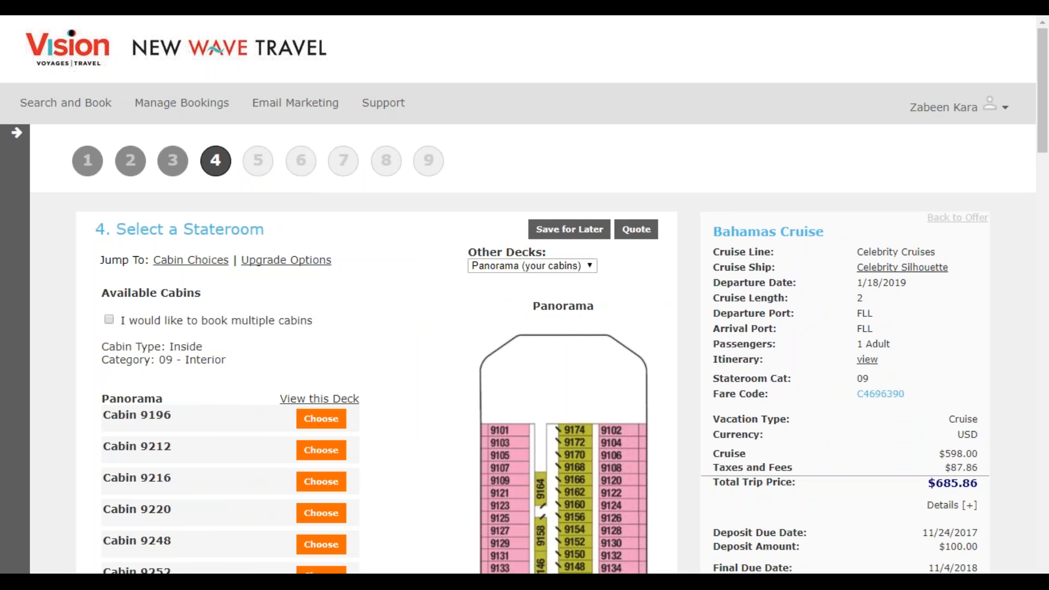
pyautogui.scroll(-1, 379, 417)
pyautogui.scroll(-3, 442, 430)
pyautogui.scroll(3, 442, 431)
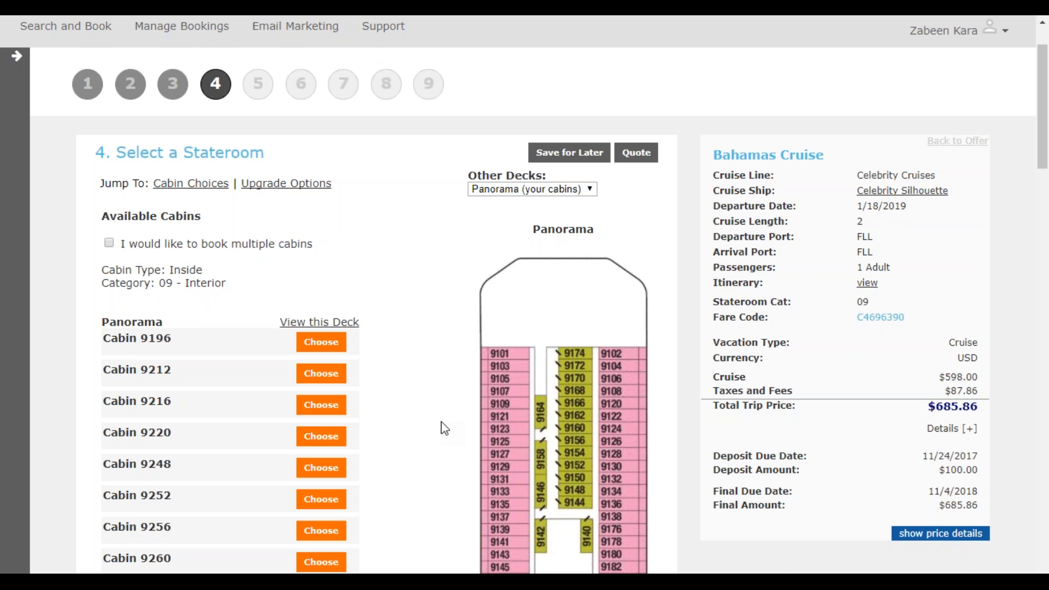
pyautogui.scroll(1, 442, 428)
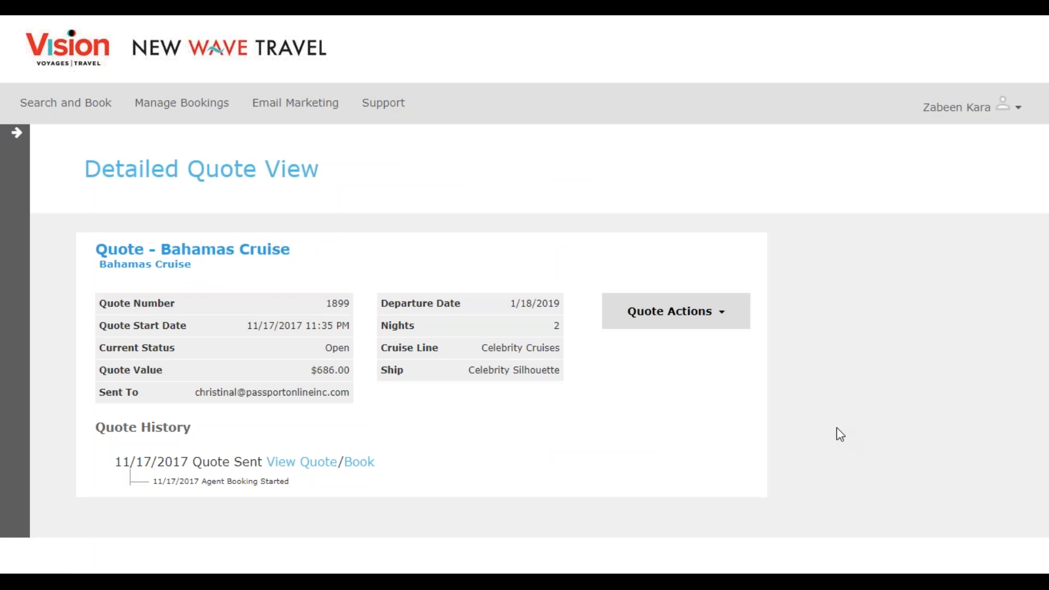
# Open the Resend Quote form, review its fields and quote preview, and close it without e-mailing.
pyautogui.click(707, 323)
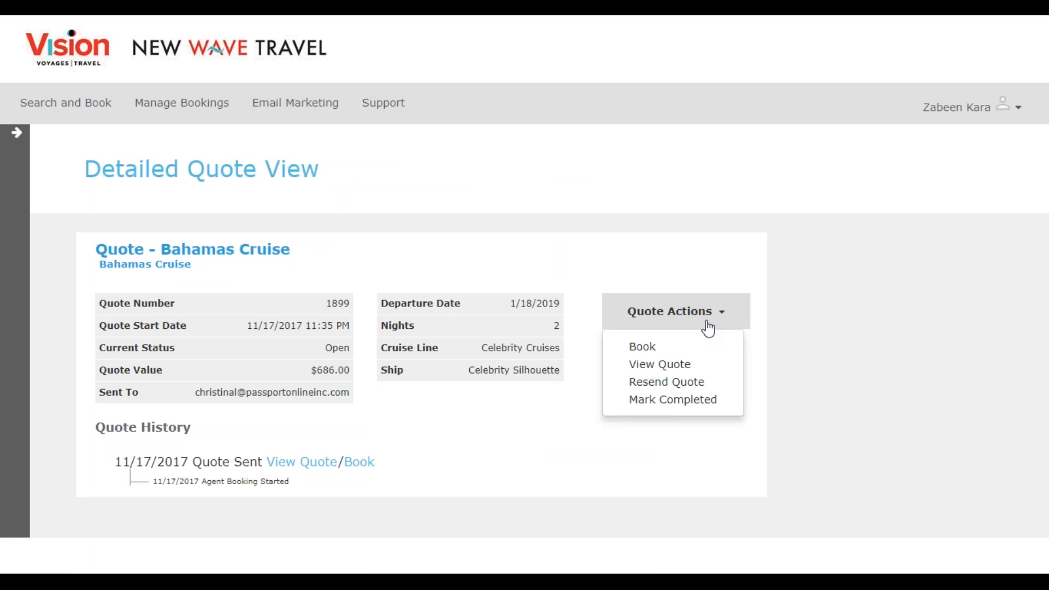
pyautogui.click(687, 389)
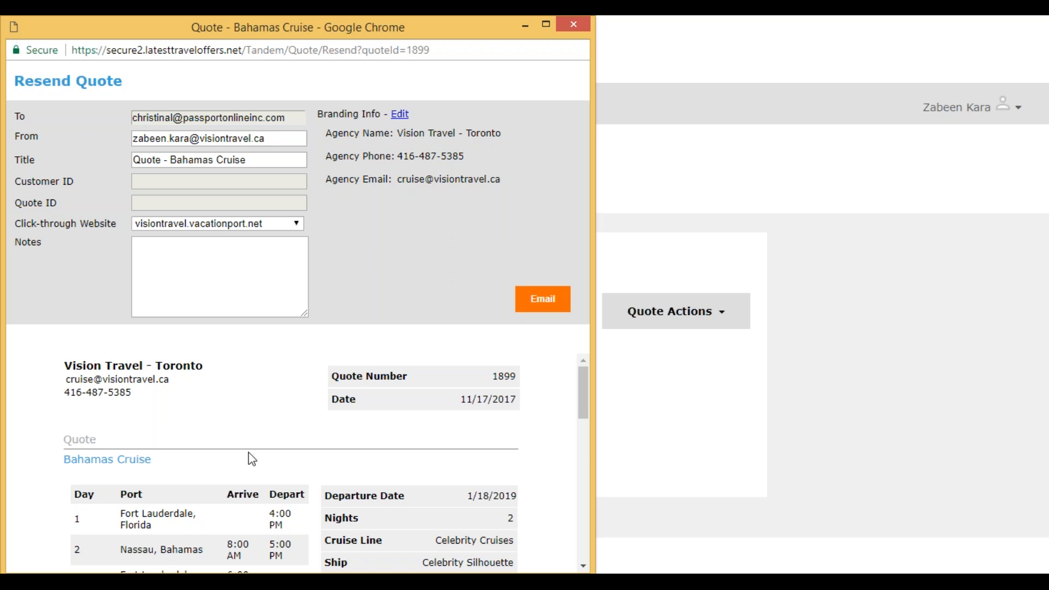
pyautogui.scroll(-2, 251, 459)
pyautogui.scroll(2, 252, 459)
pyautogui.click(570, 28)
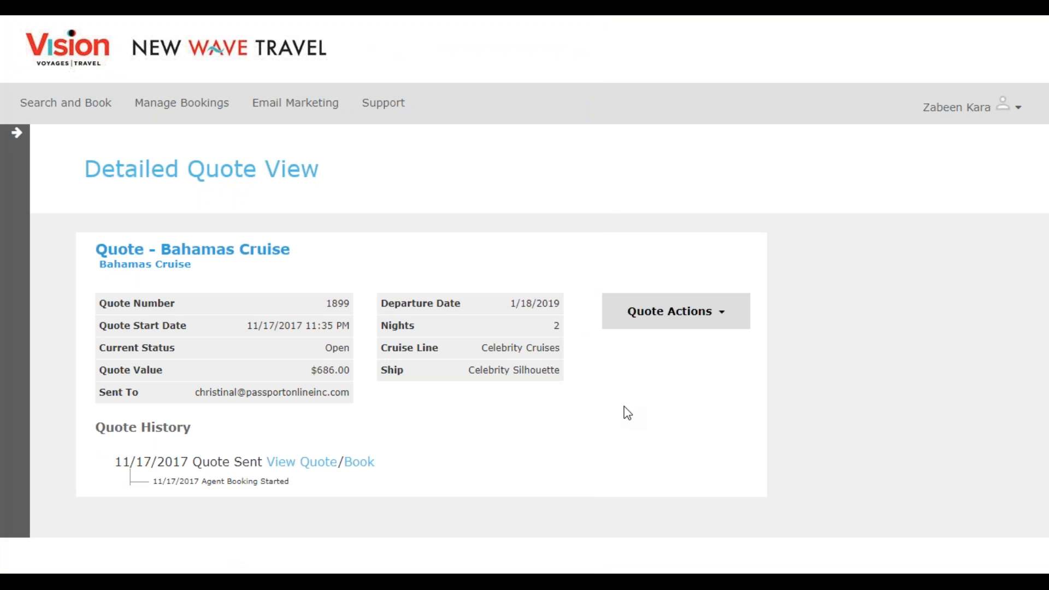
# Try marking the quote as completed with the completion type Other, and cancel without completing it.
pyautogui.click(704, 312)
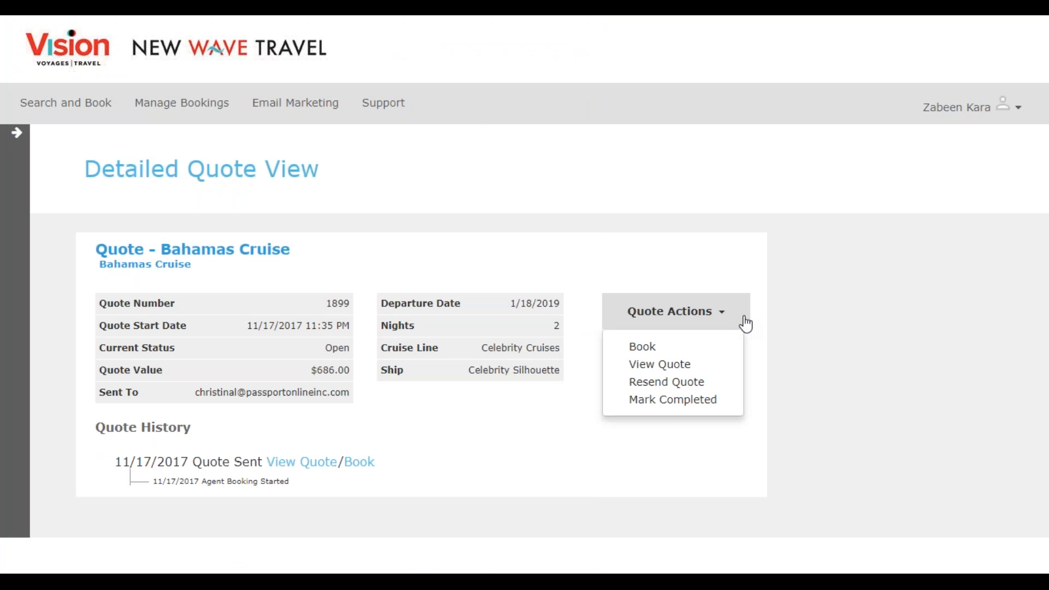
pyautogui.click(665, 404)
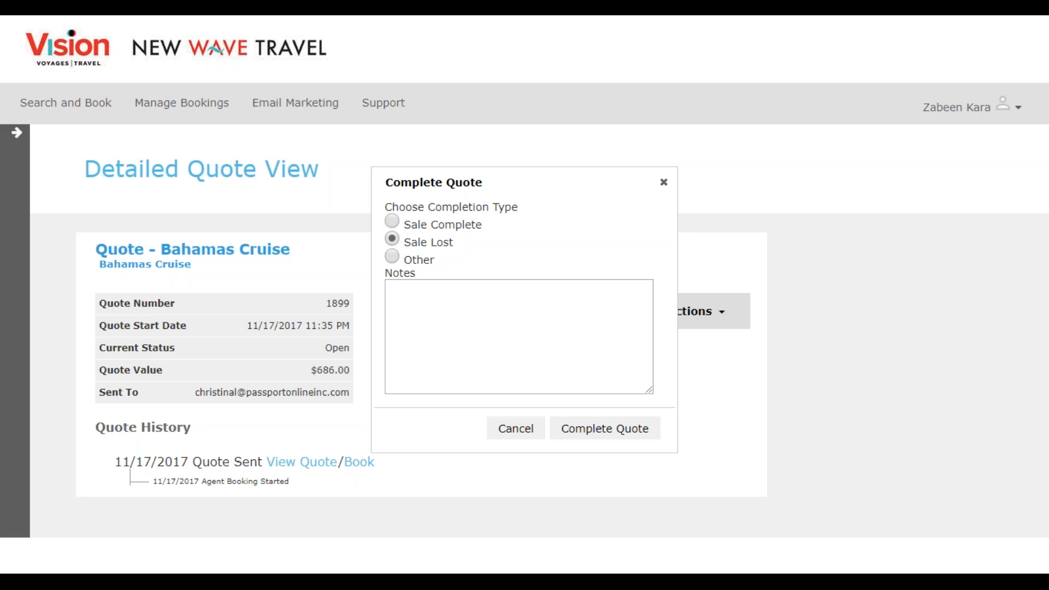
pyautogui.click(392, 257)
pyautogui.click(519, 428)
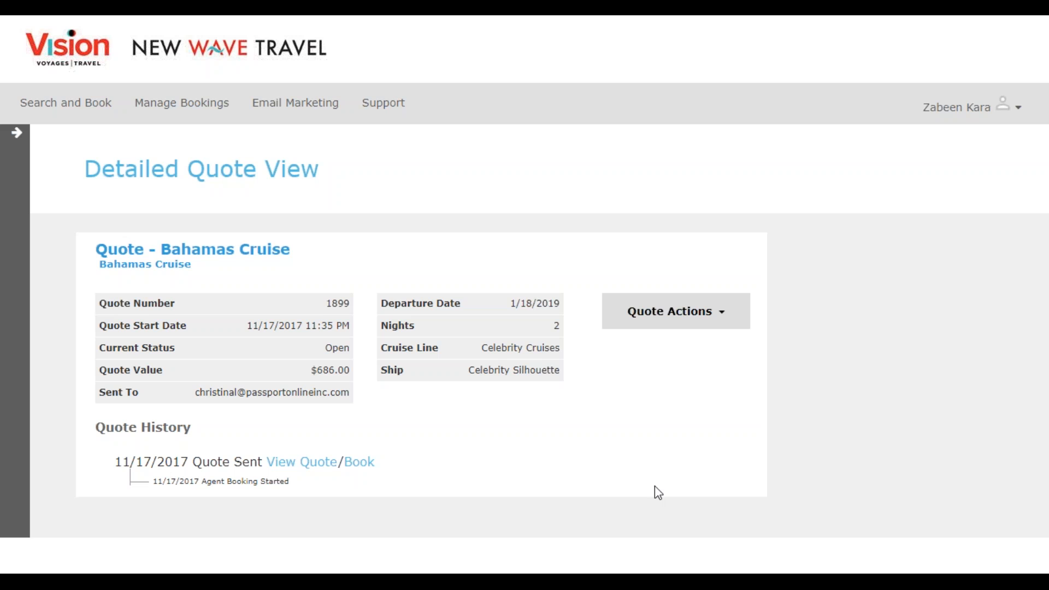